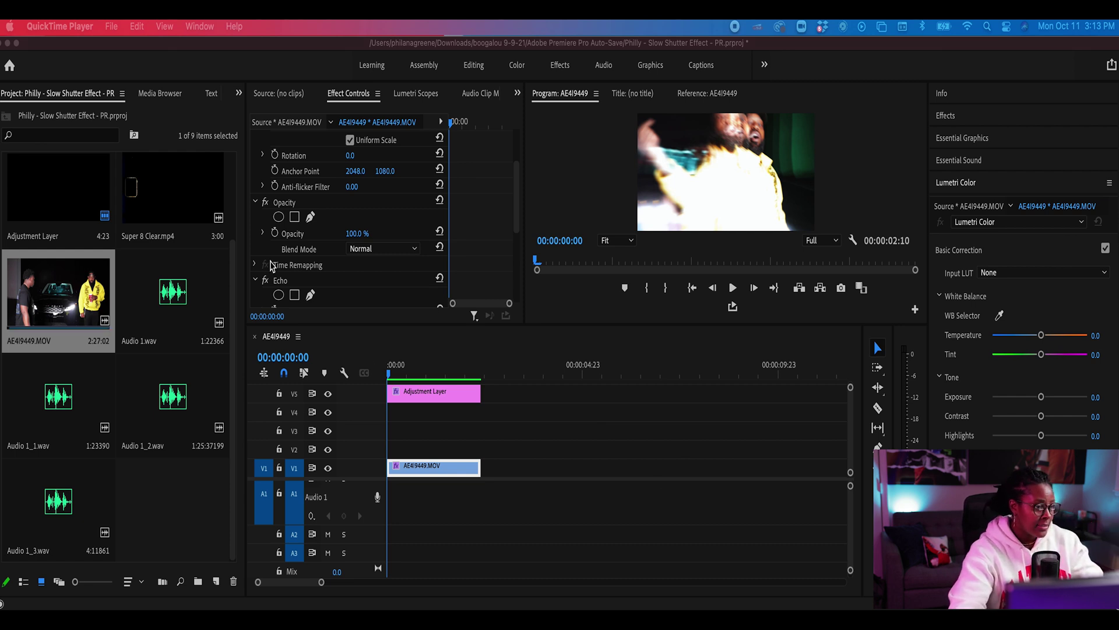
Step: Delete the Echo effect from the clip in Effect Controls
click(286, 280)
key(Delete)
click(427, 395)
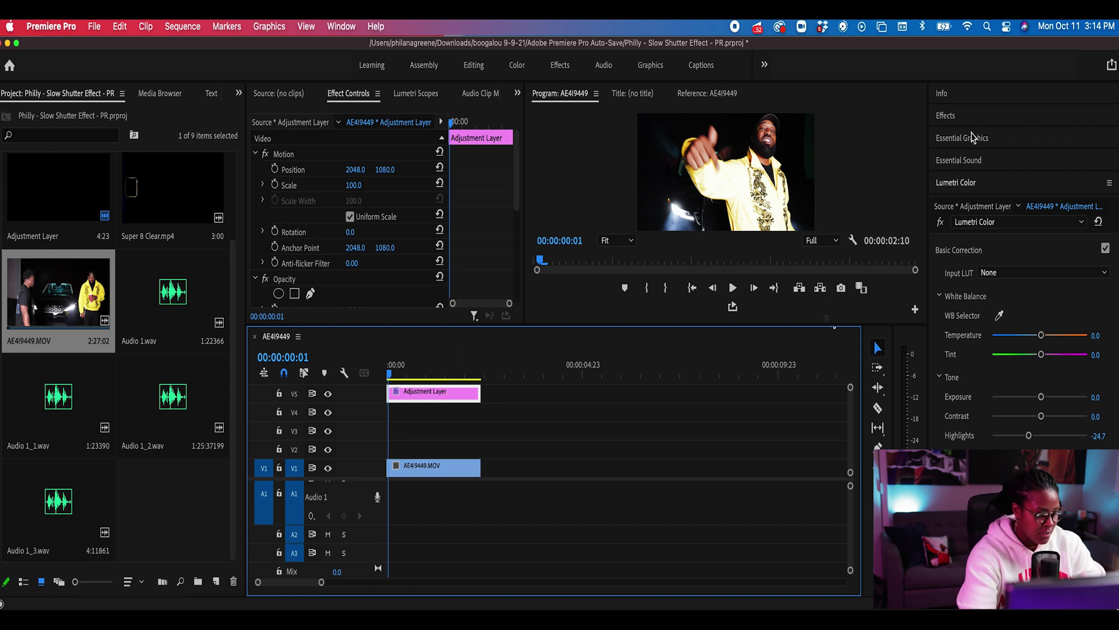
click(960, 118)
Step: Search 'transfo' in Effects and apply the Transform effect to the AE4I9449.MOV clip
click(962, 138)
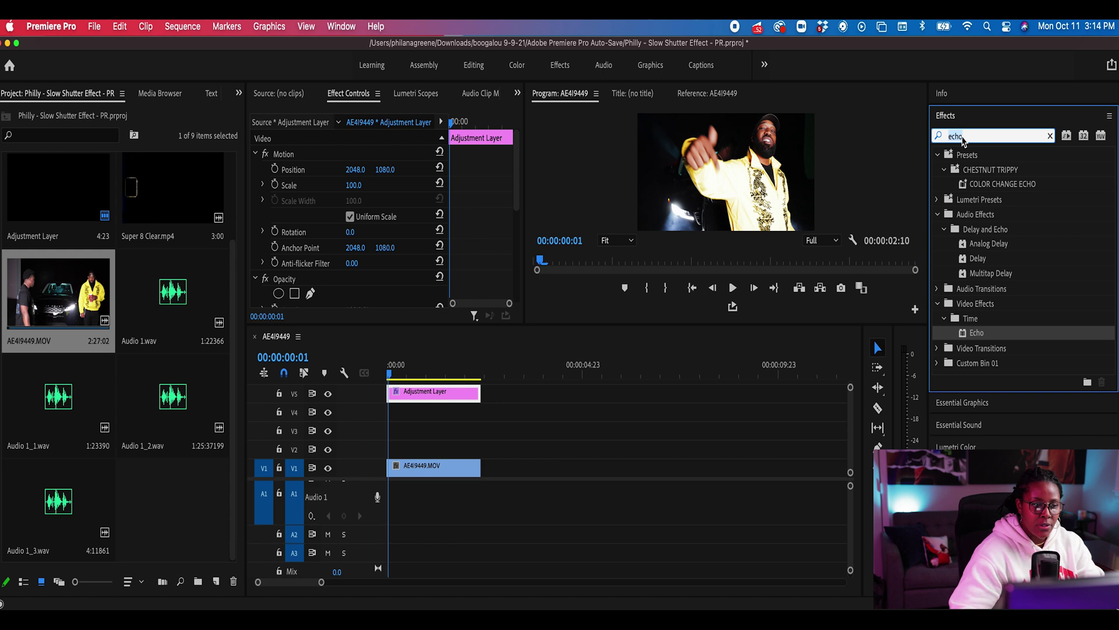
key(super+a)
text(transfo)
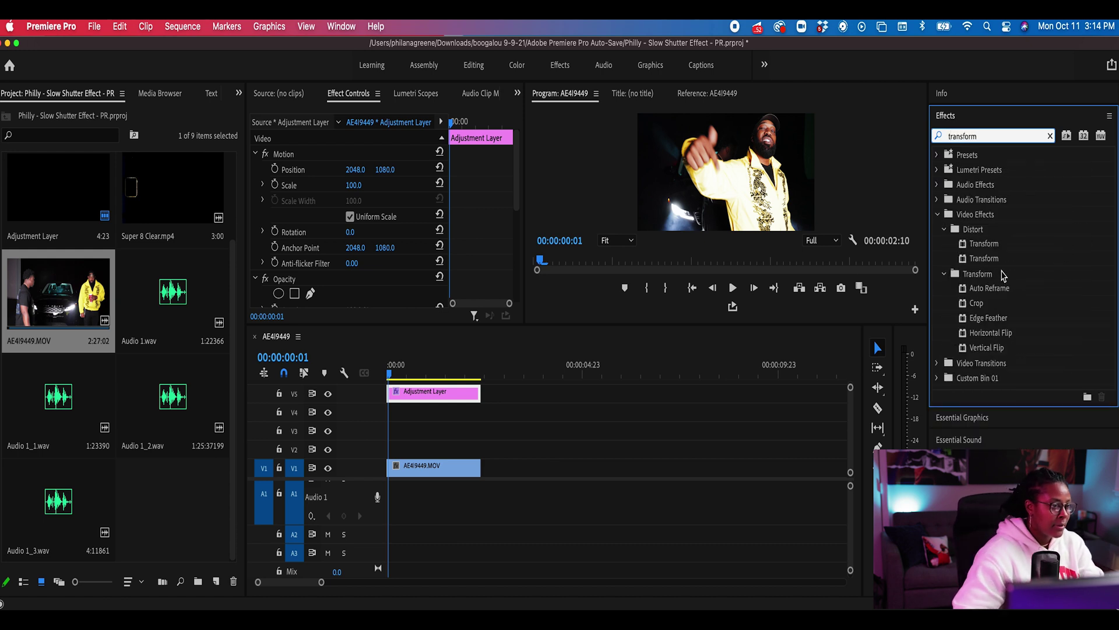
drag(984, 258, 470, 467)
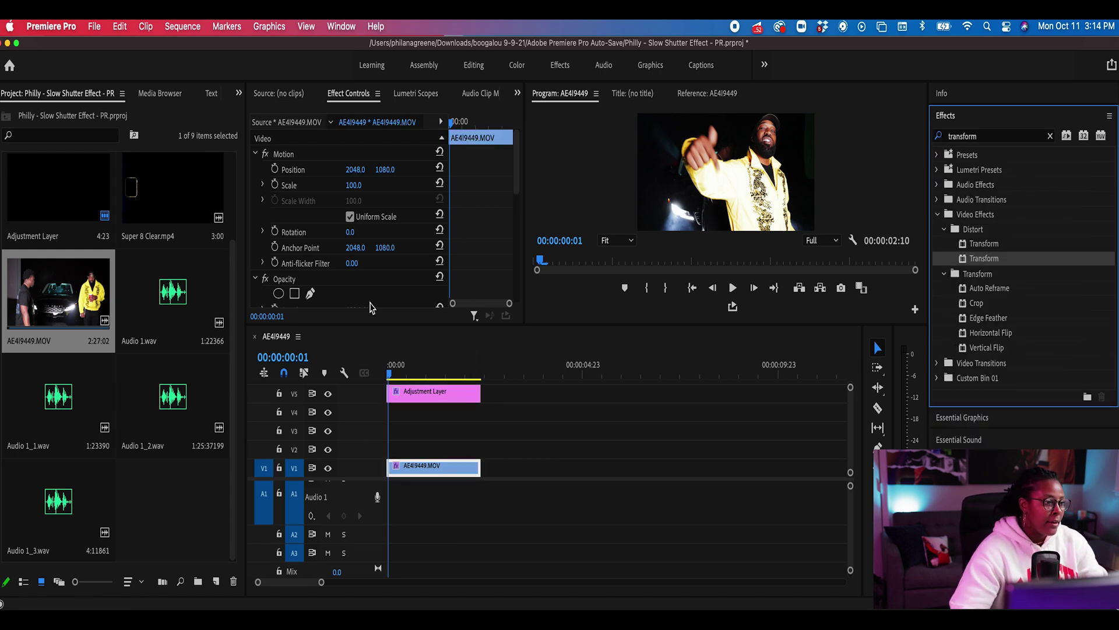
Step: Turn off Use Composition's Shutter Angle and set Transform's Shutter Angle to 360
scroll(315, 274, down, 8)
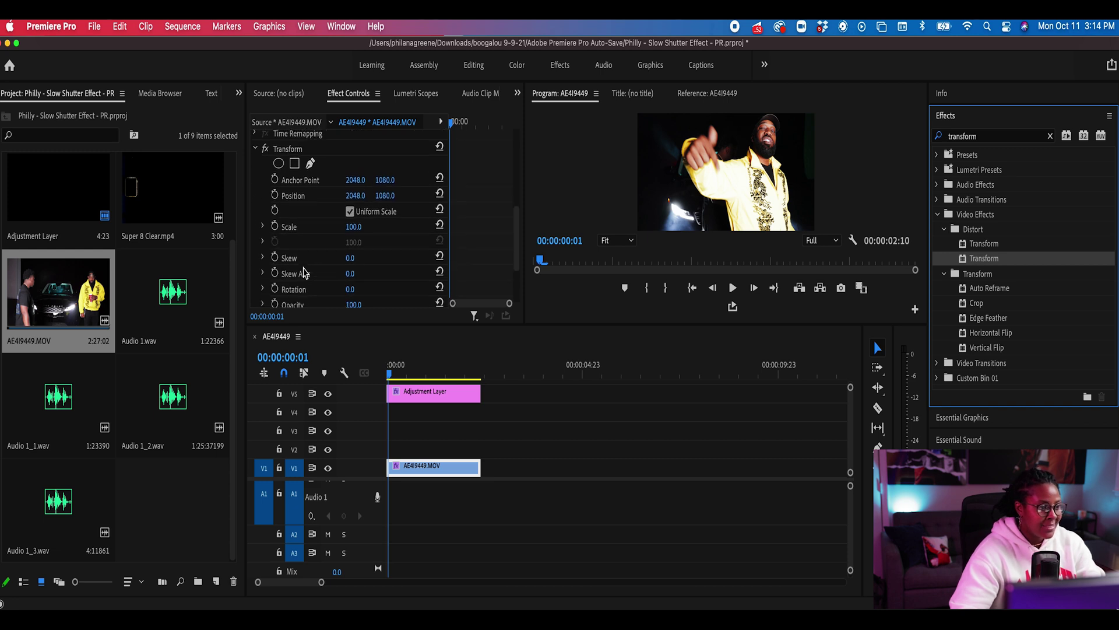
scroll(361, 239, down, 4)
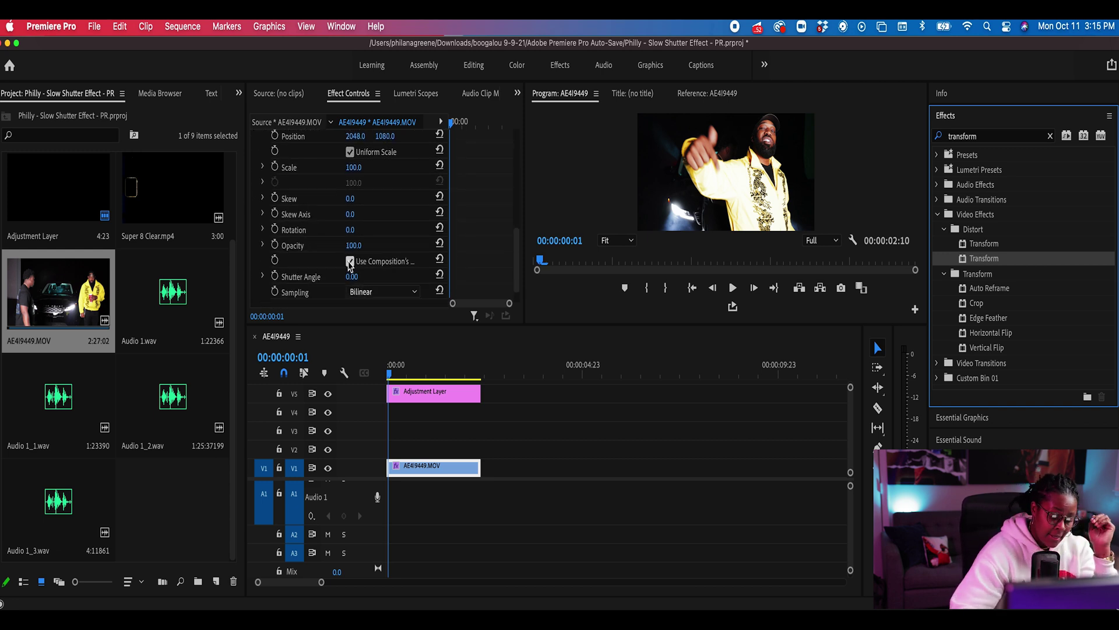
click(350, 261)
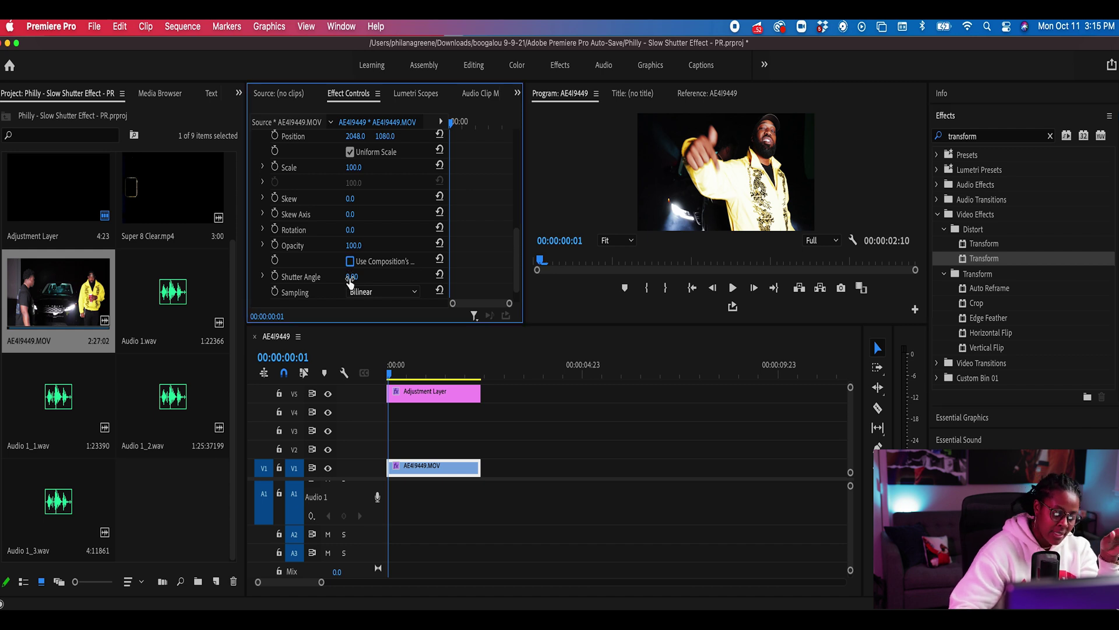
click(360, 275)
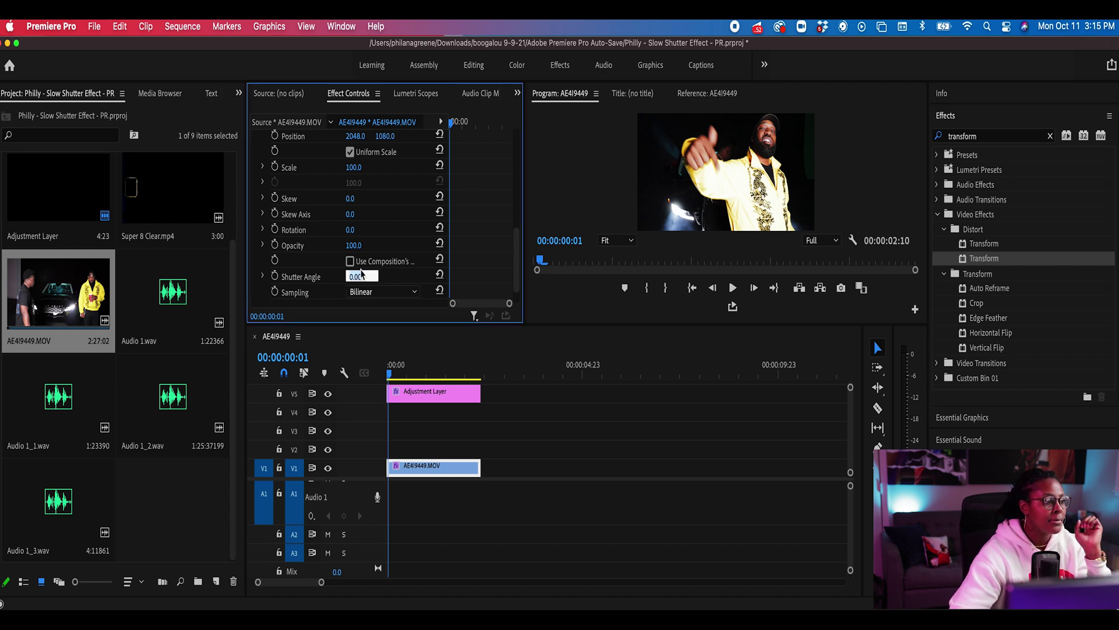
key(Return)
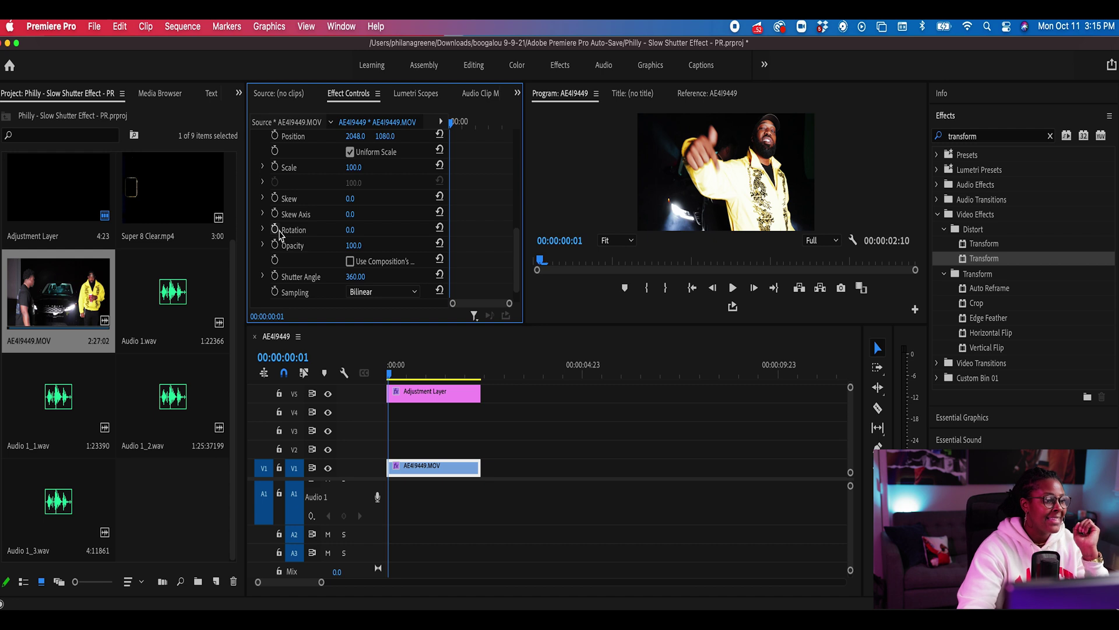
scroll(282, 237, up, 4)
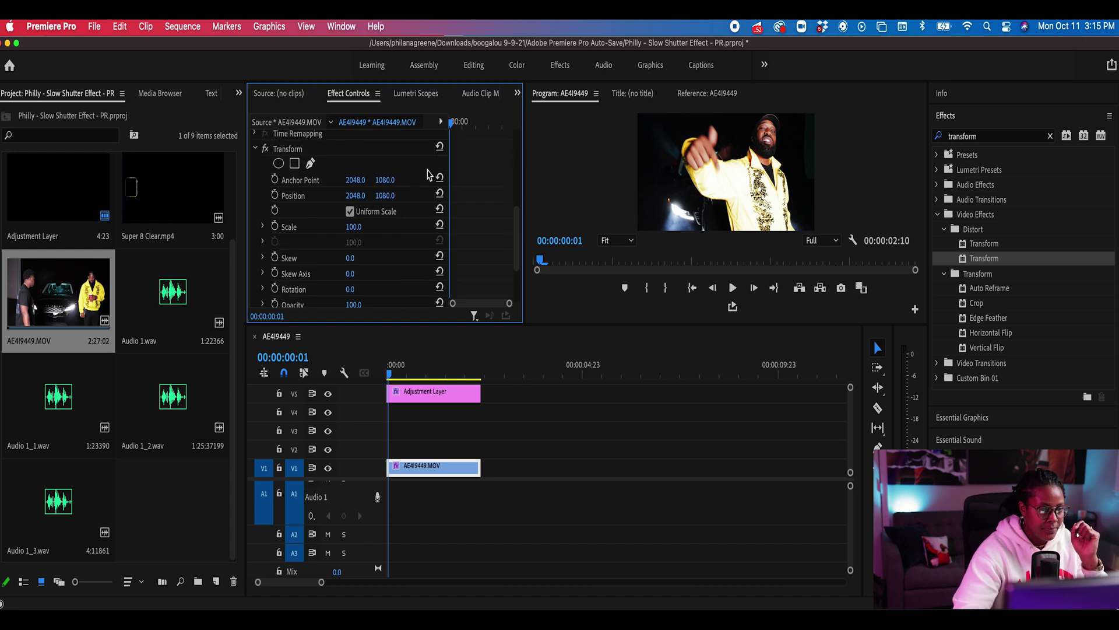
Step: At the clip's first frame, try lowering the Transform position, then undo it
key(Left)
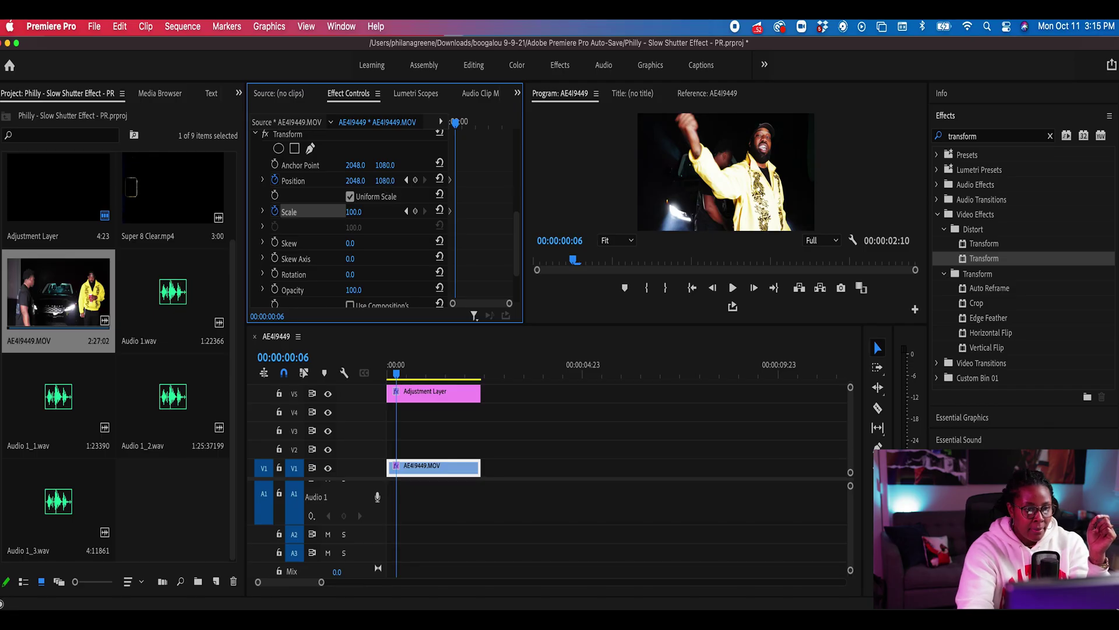
drag(384, 181, 641, 127)
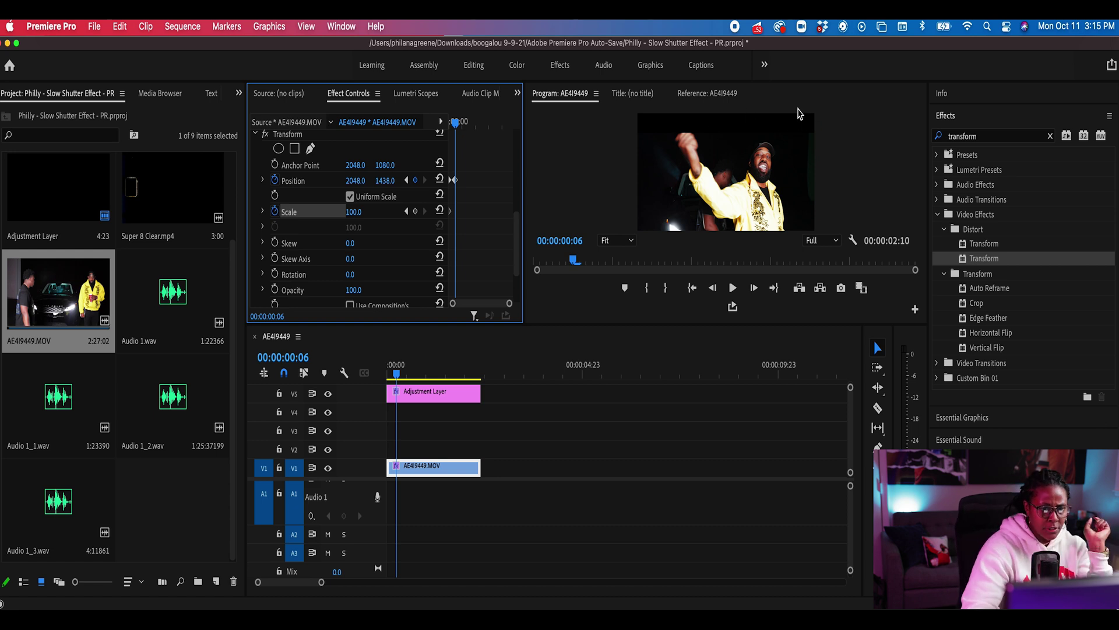
key(super+z)
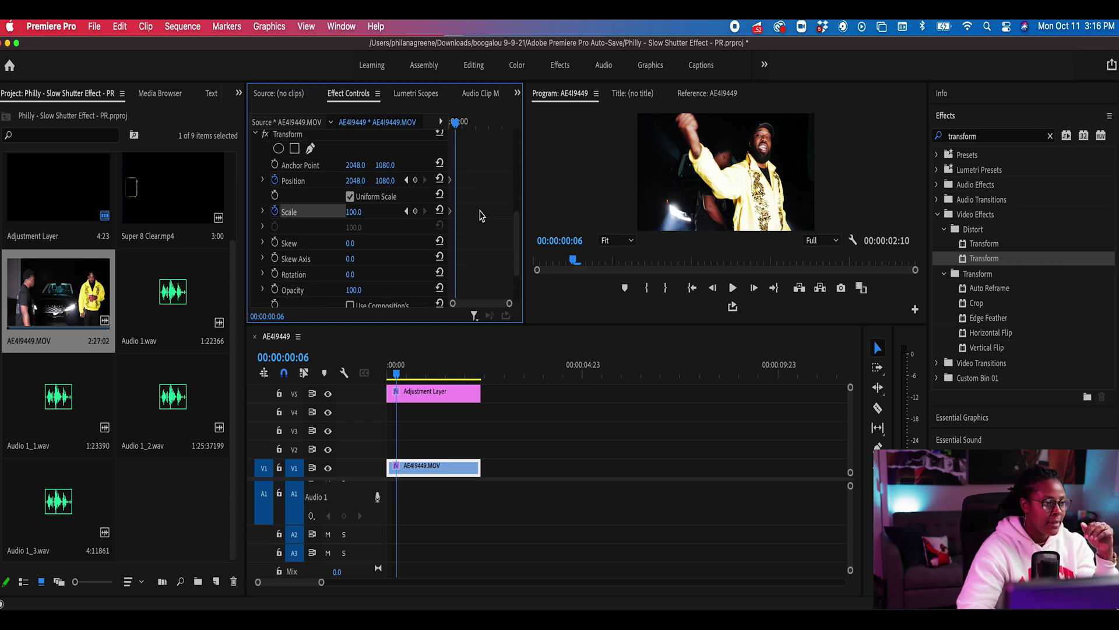
scroll(420, 201, up, 2)
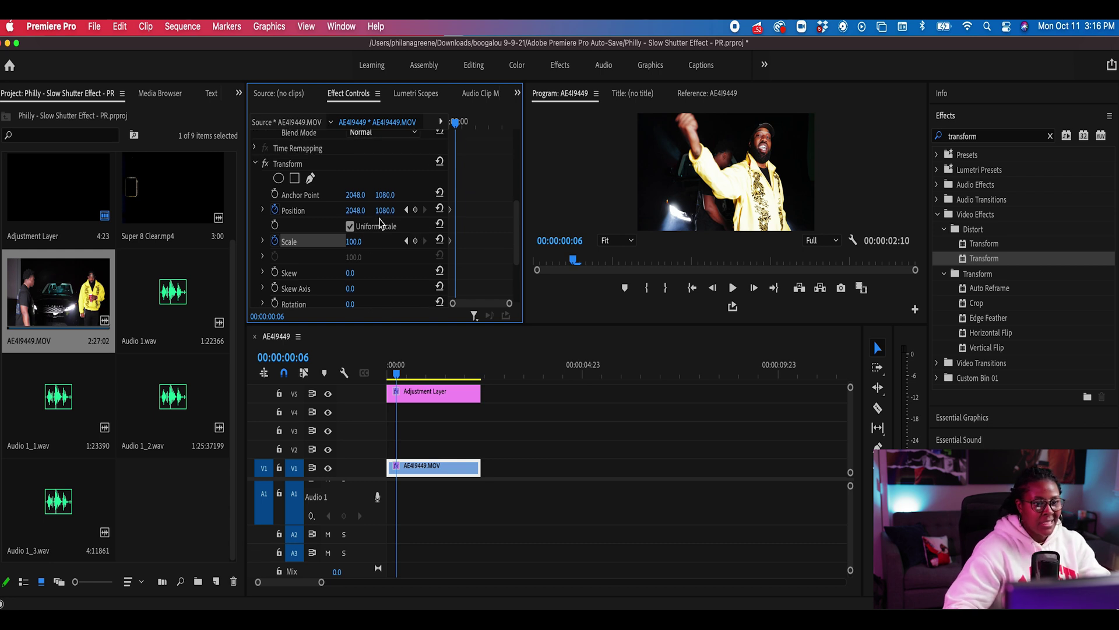
Step: Set Transform Scale to 115, shift the picture downward, and move to a later frame
click(354, 242)
text(1)
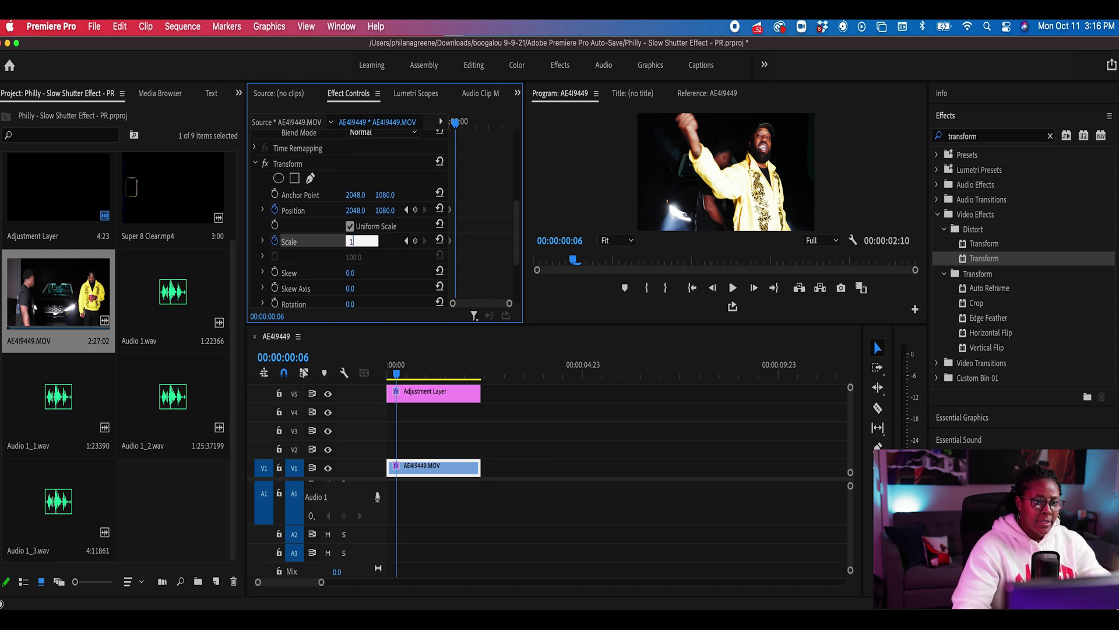
text(15)
key(Return)
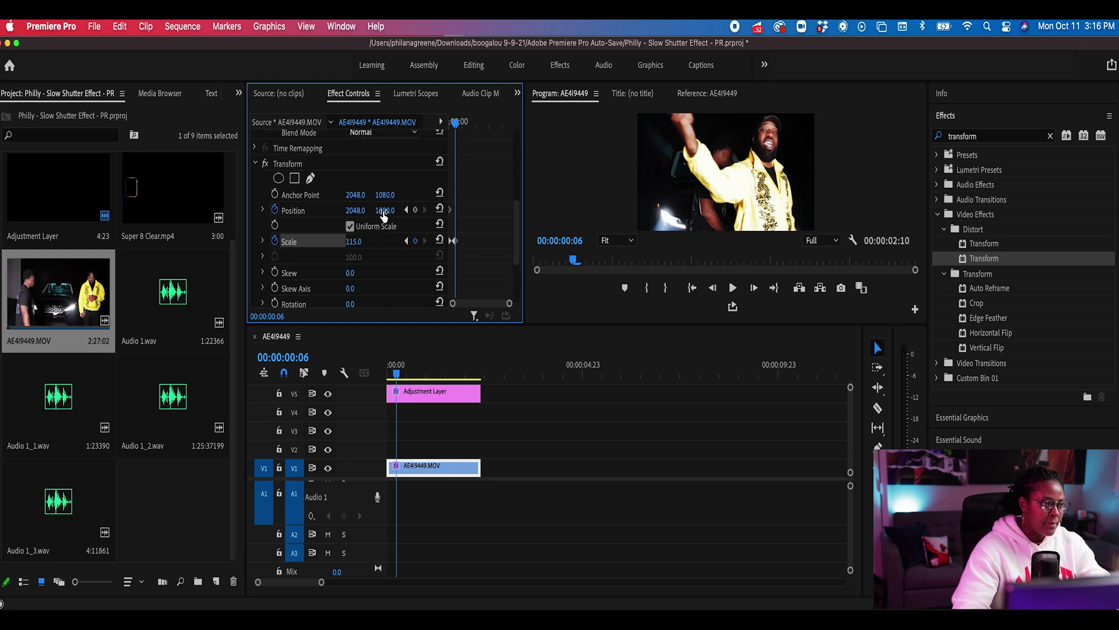
drag(385, 211, 415, 211)
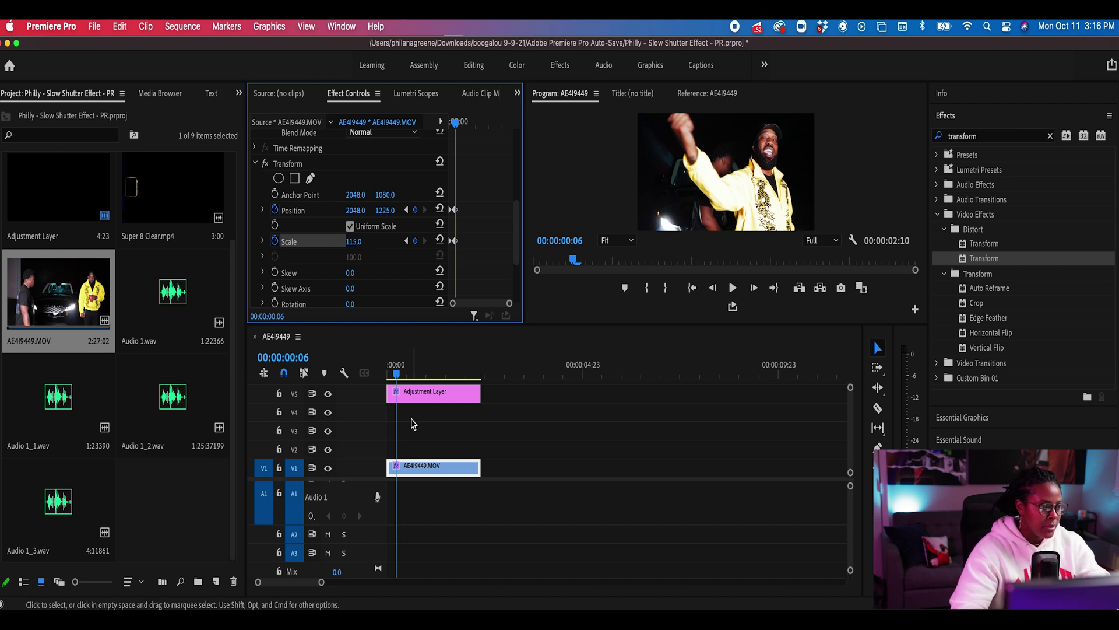
drag(474, 124, 466, 123)
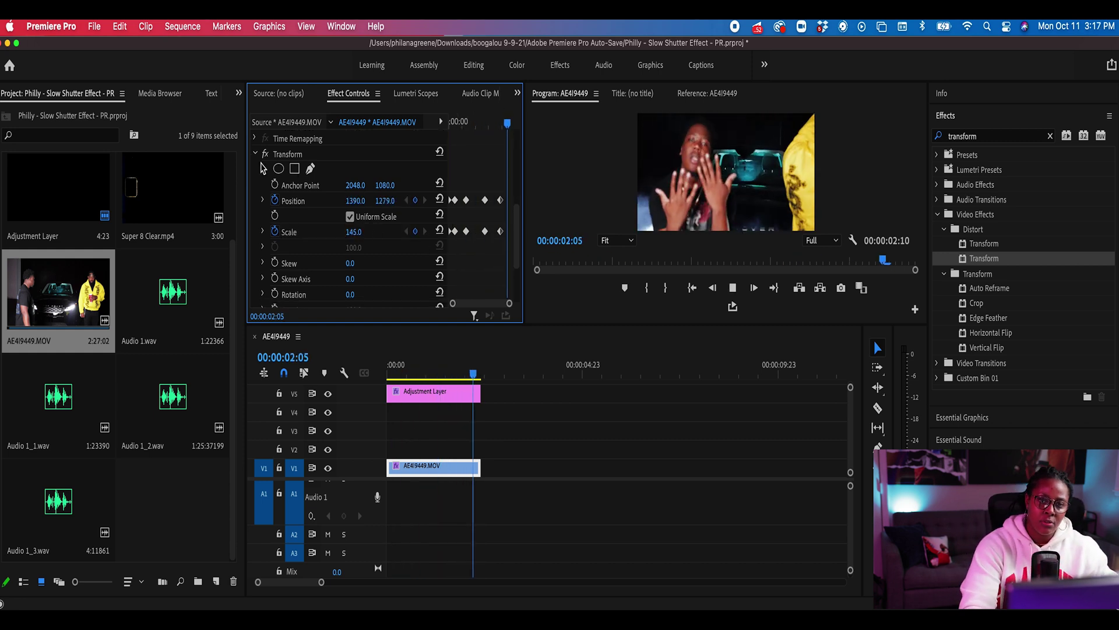
click(991, 138)
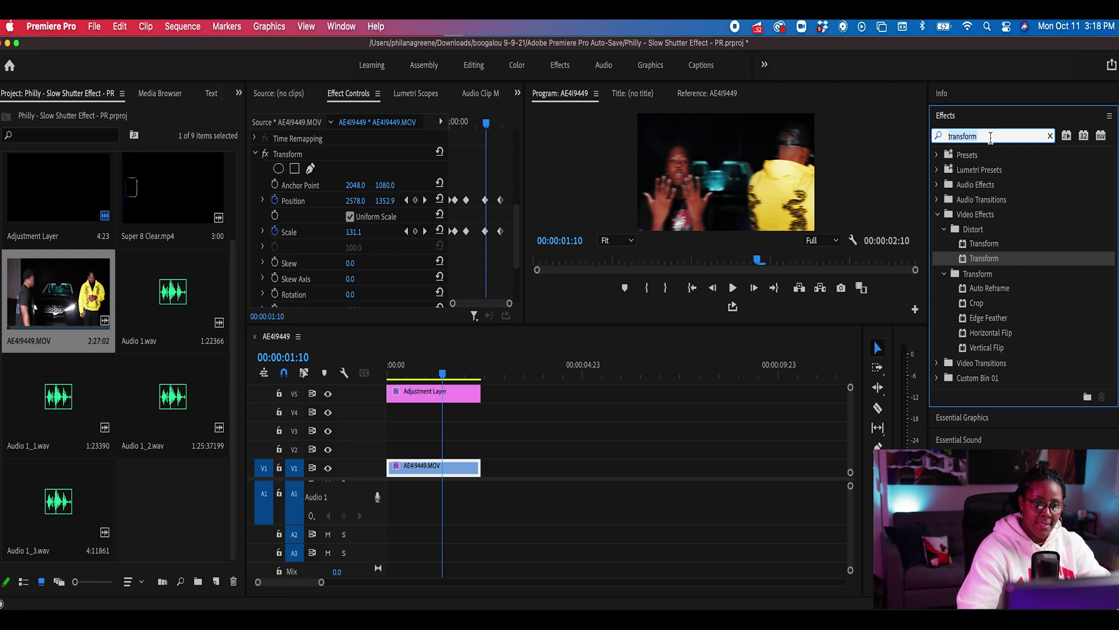
Step: Apply Posterize Time to the AE4I9449.MOV clip
text(posterize)
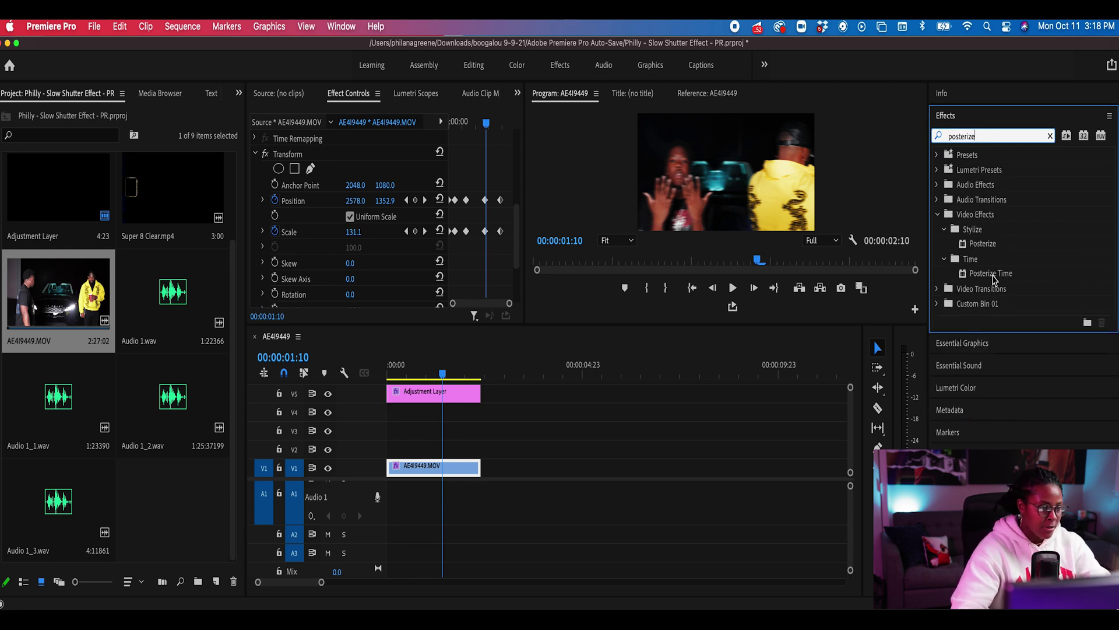
drag(996, 272, 447, 473)
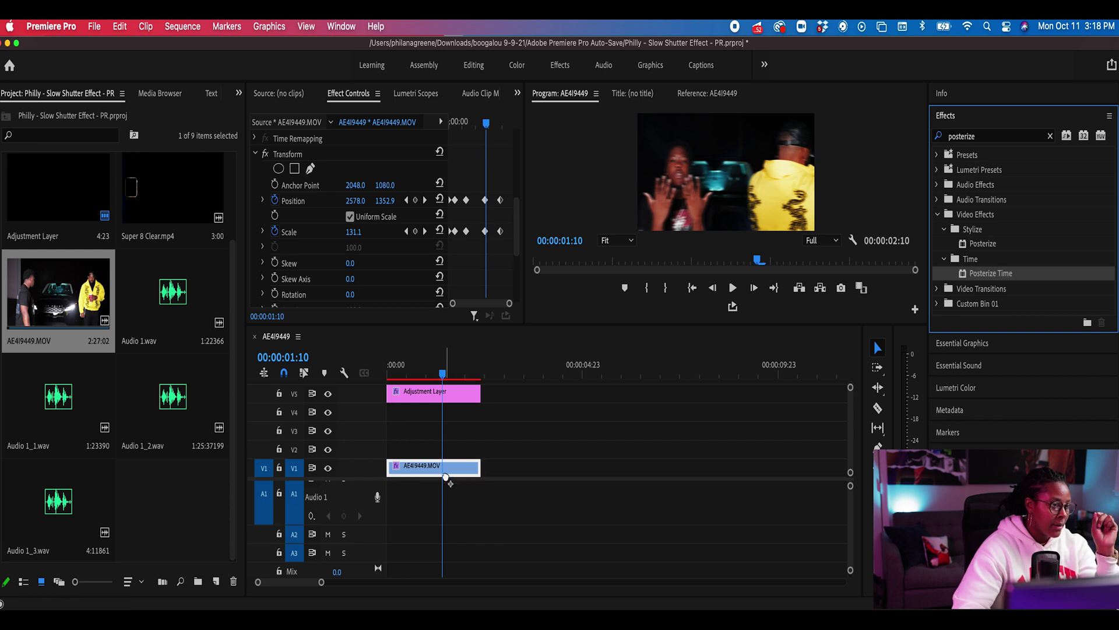
click(255, 153)
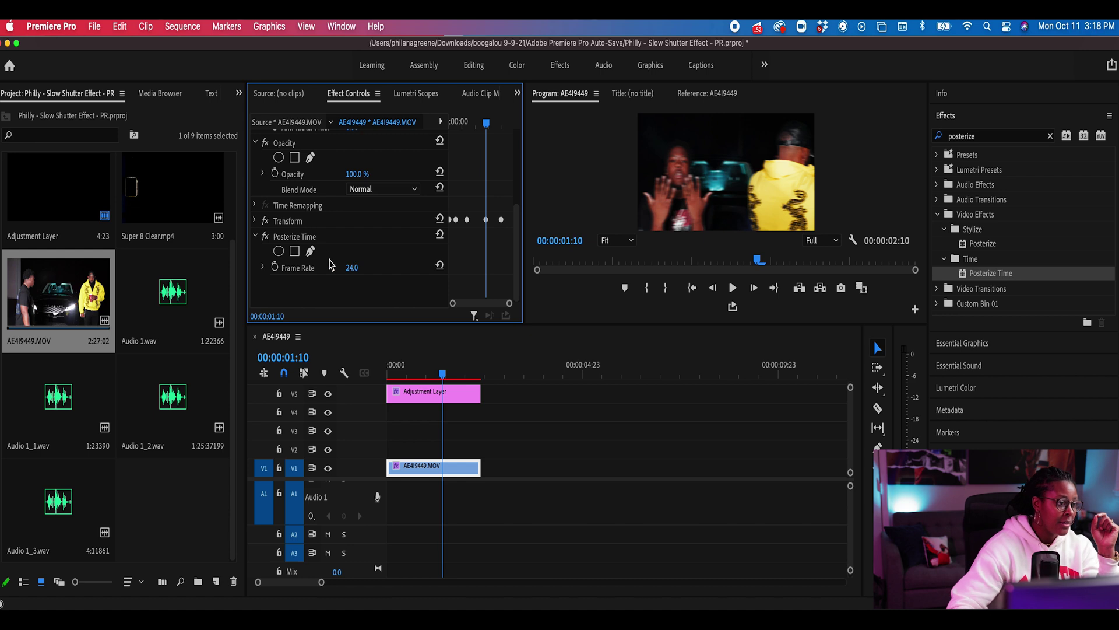
Step: Set Posterize Time's frame rate to 8.0, move it above Transform, and rewind the sequence
click(359, 266)
text(8)
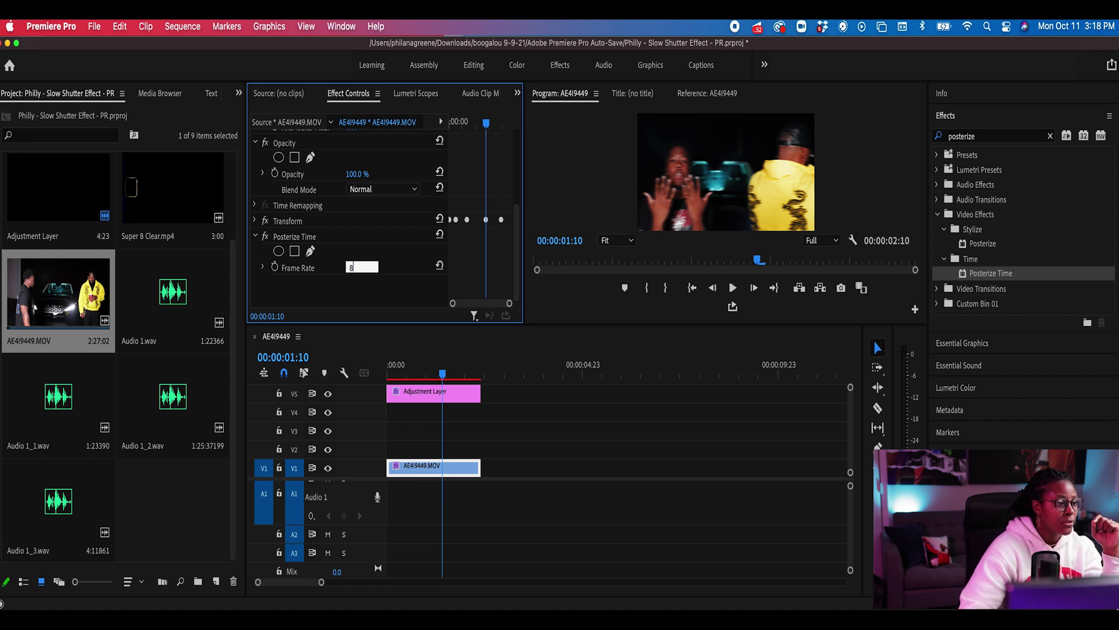
key(Return)
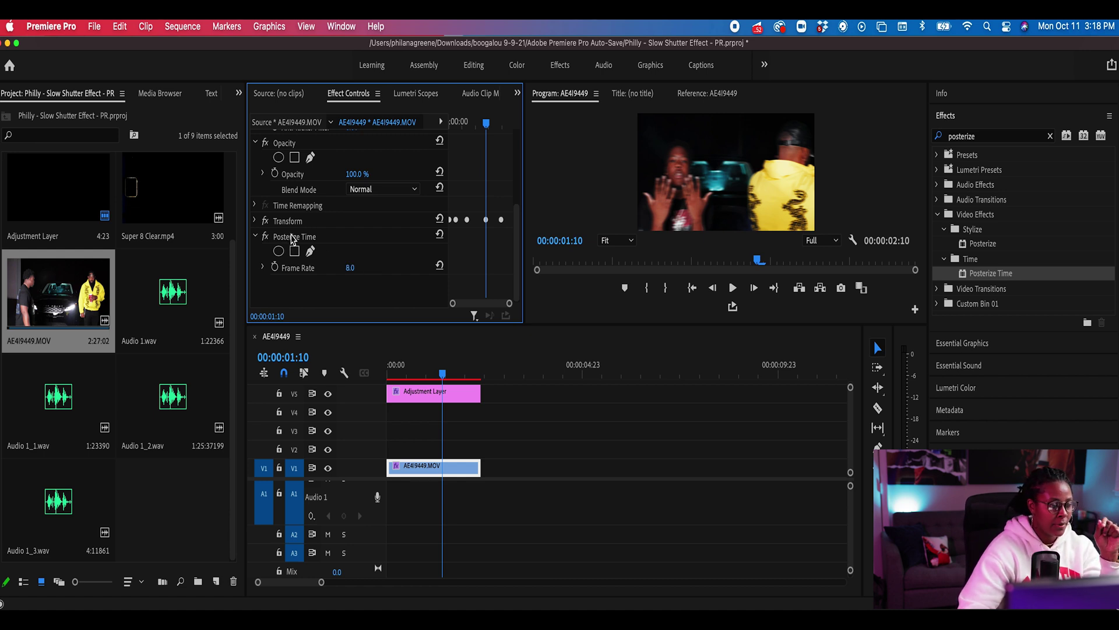
drag(290, 237, 286, 222)
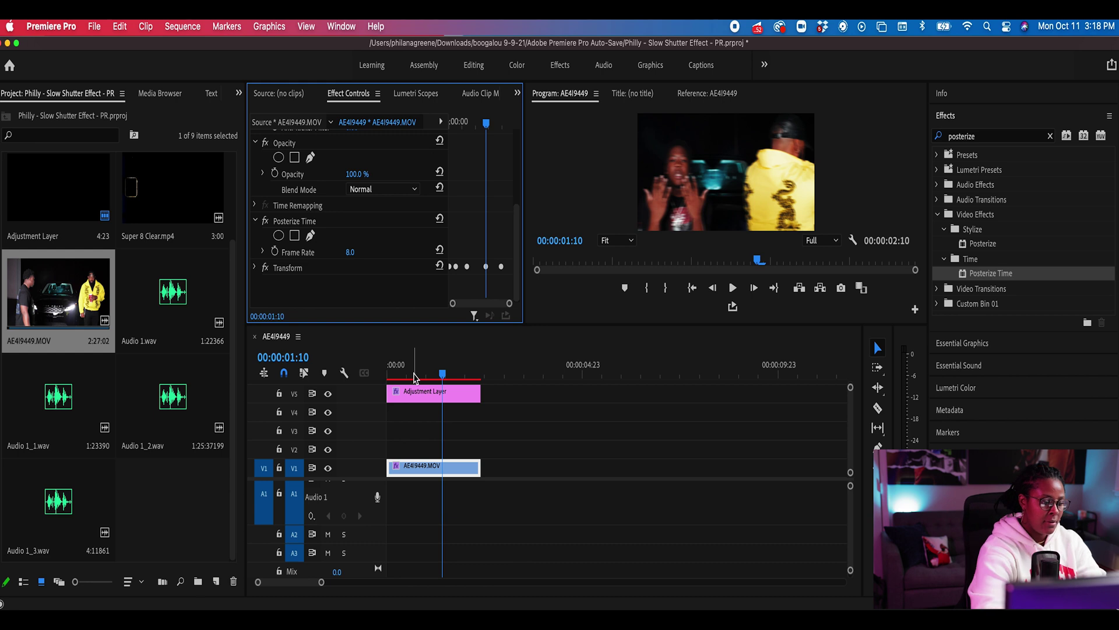
click(417, 352)
key(Home)
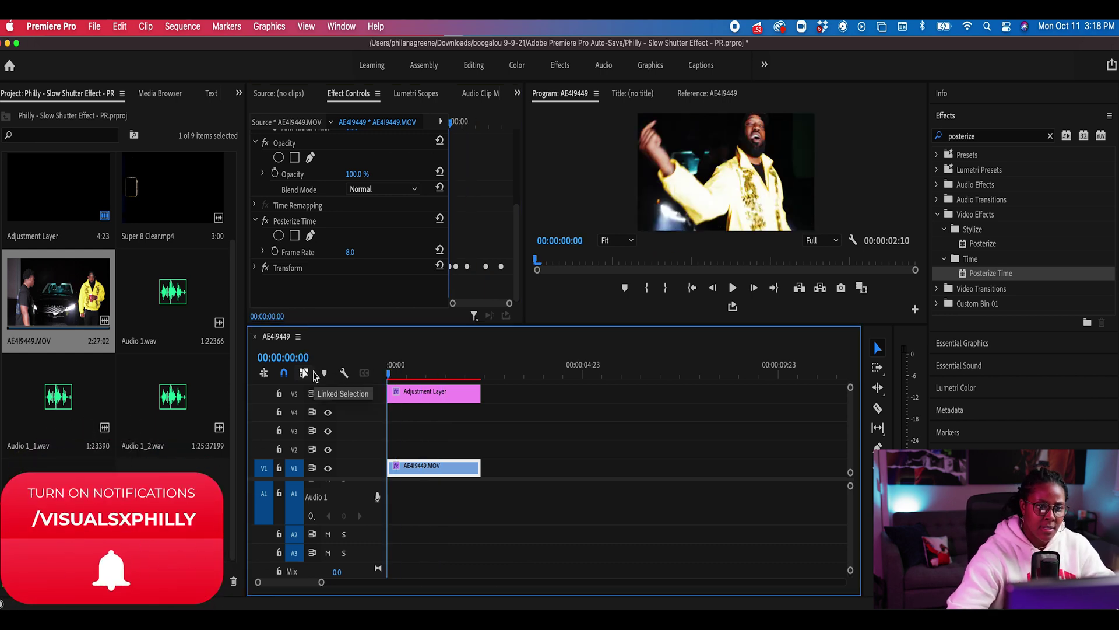
key(space)
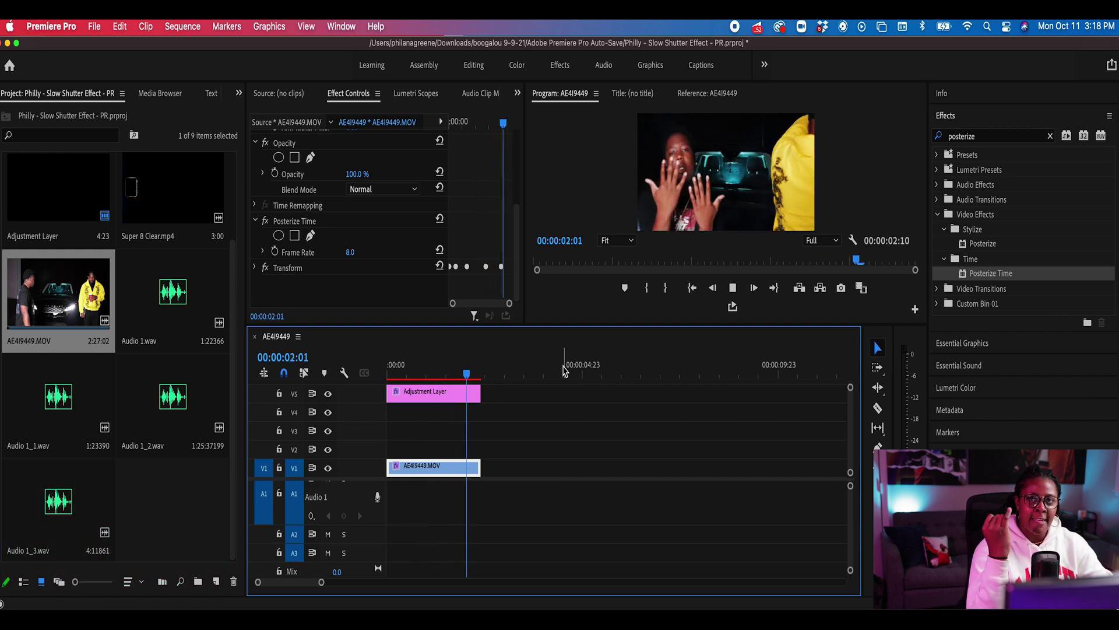
key(space)
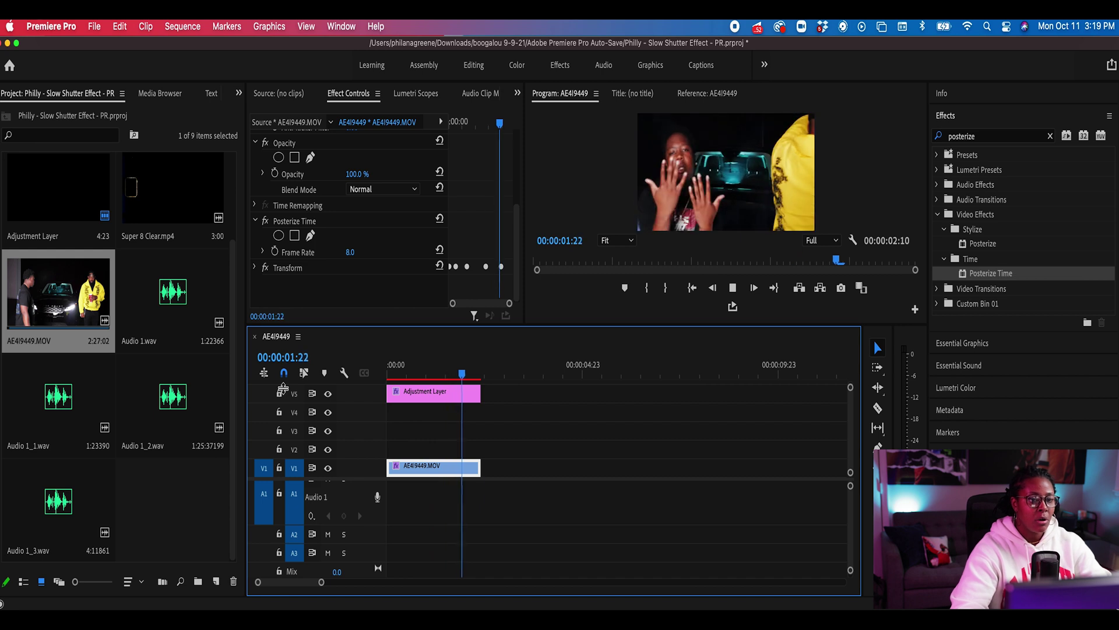
key(space)
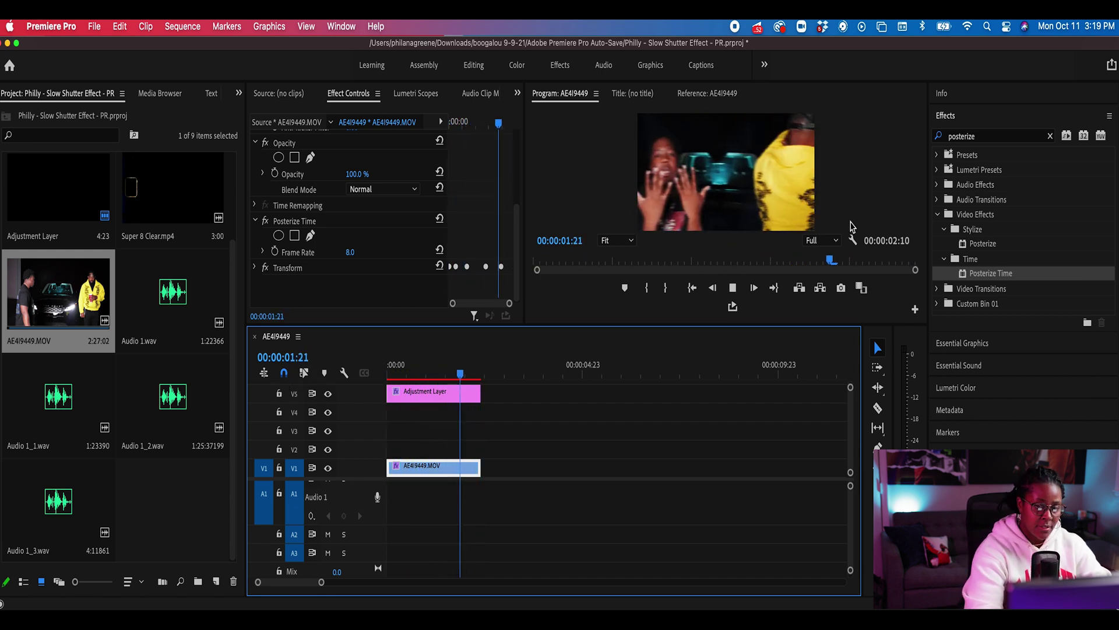
key(space)
click(951, 141)
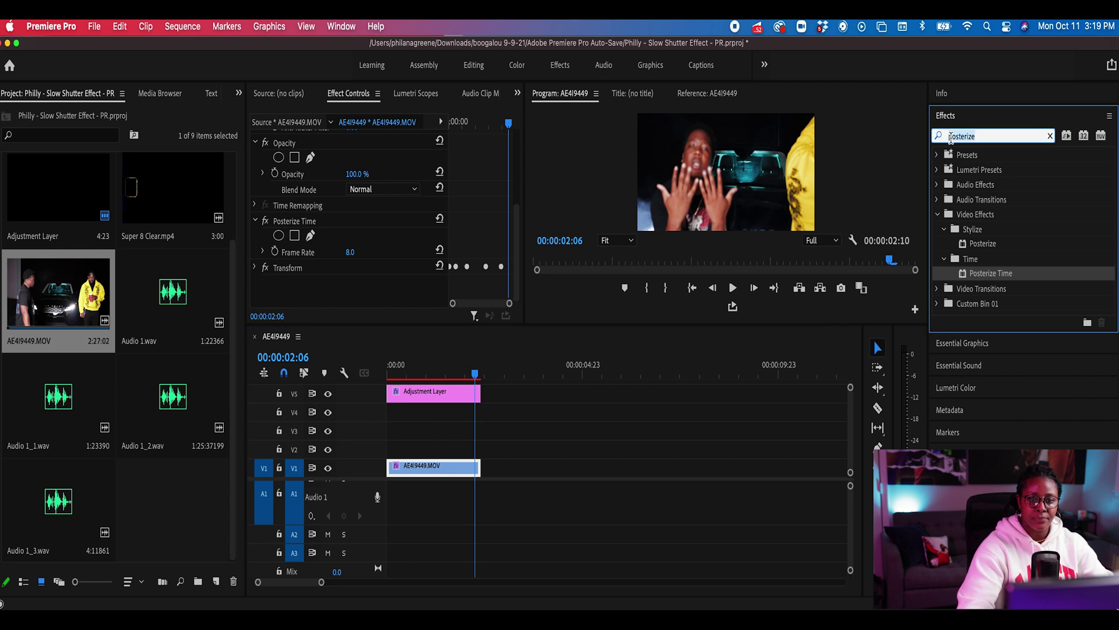
Step: Apply Echo to AE4I9449.MOV, place it above Posterize Time, and scrub to 00:00:01:10
text(echo)
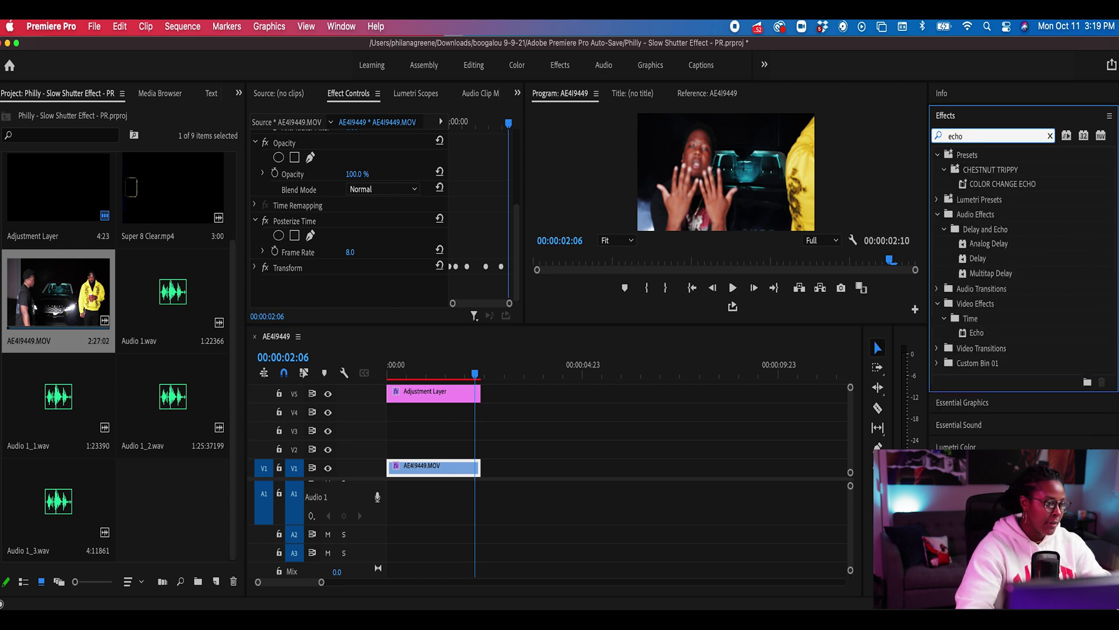
drag(977, 332, 458, 465)
click(255, 283)
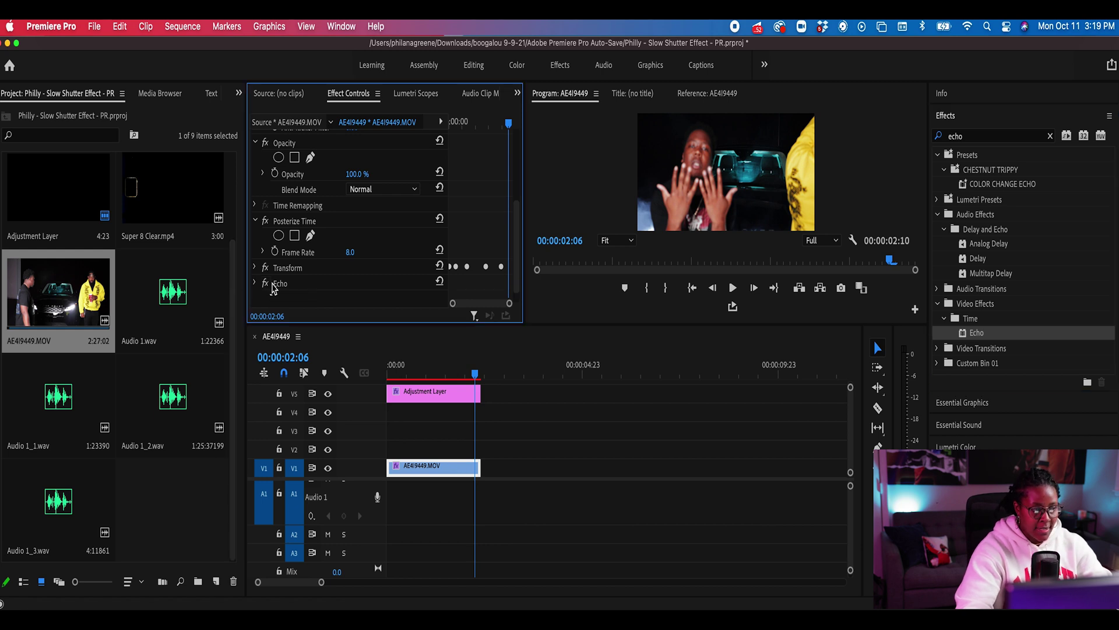
click(277, 283)
drag(281, 221, 282, 217)
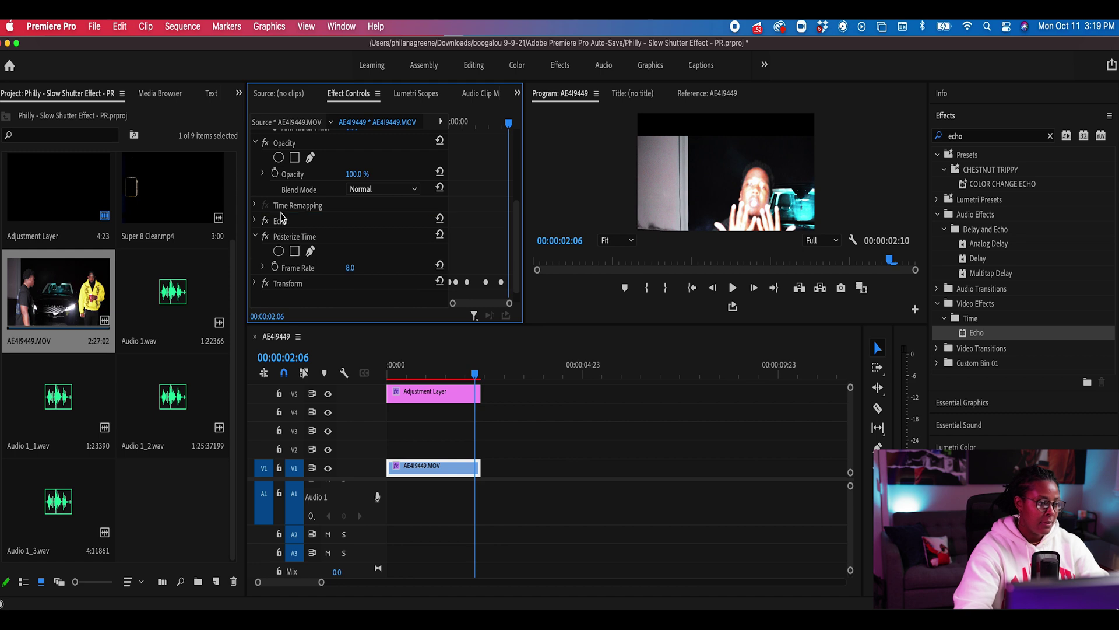
drag(460, 423, 434, 413)
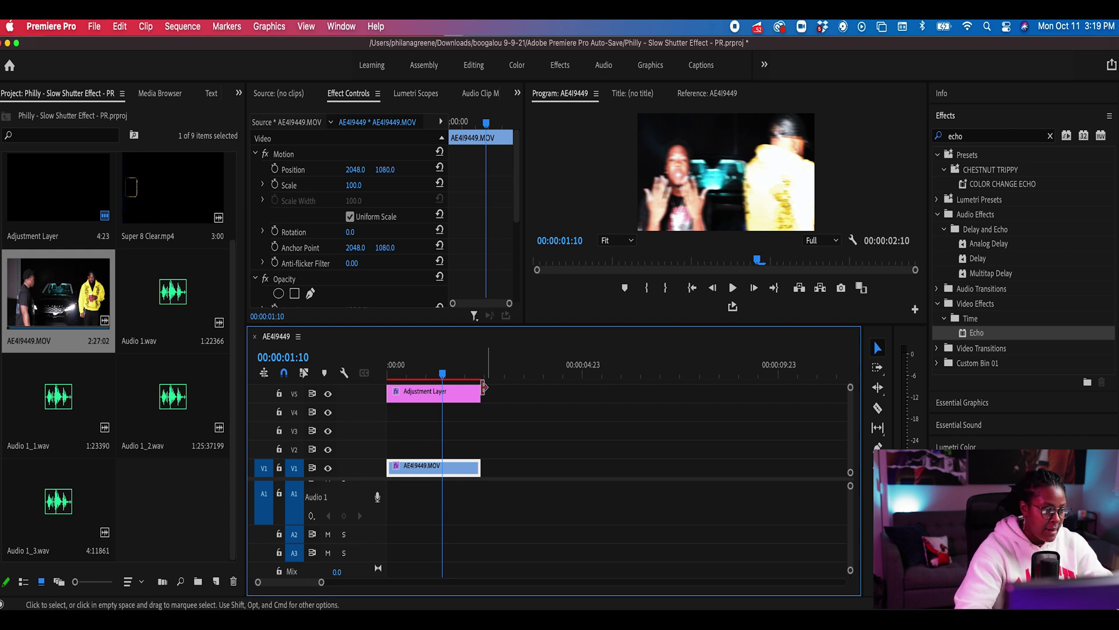
scroll(306, 256, down, 5)
scroll(306, 257, down, 1)
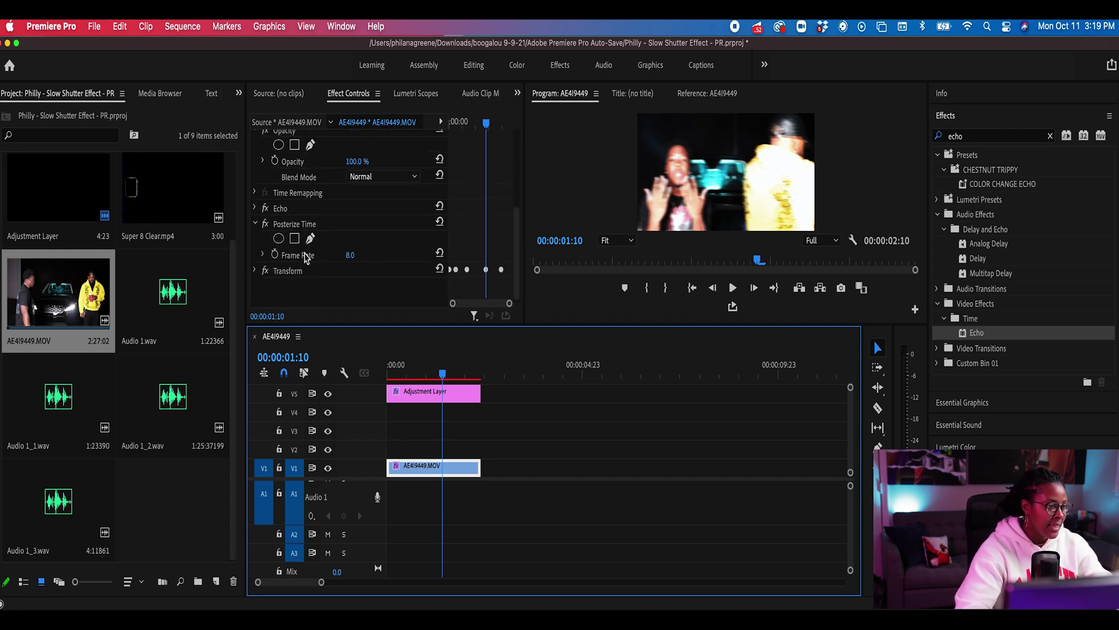
Step: Give Echo 4 echoes, an Echo Time of -0.100 and a Decay of 0.70
click(255, 208)
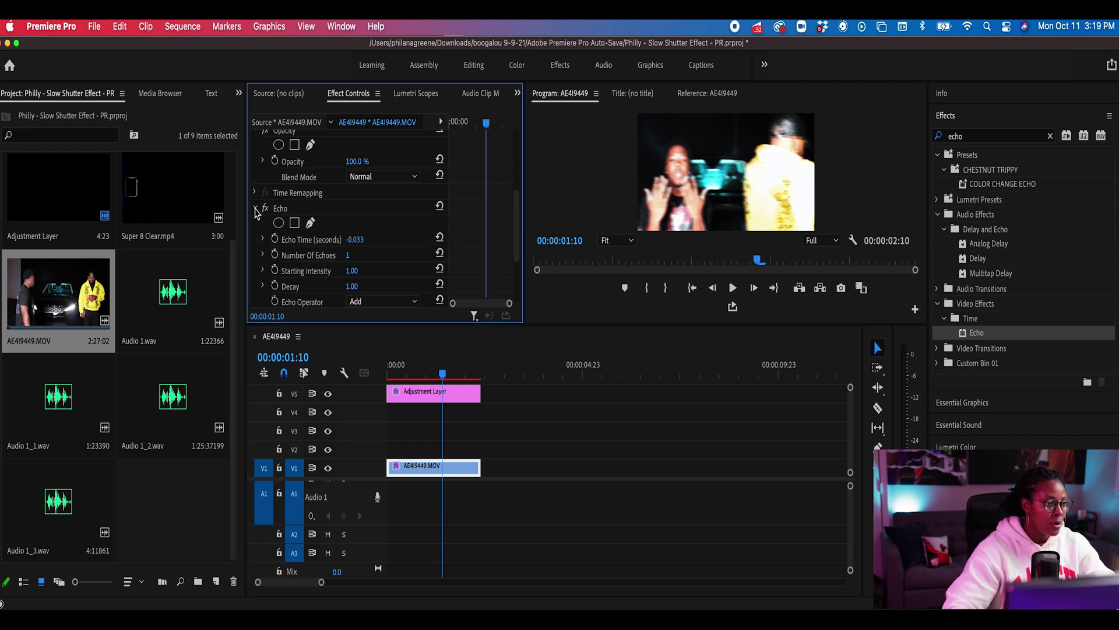
click(352, 255)
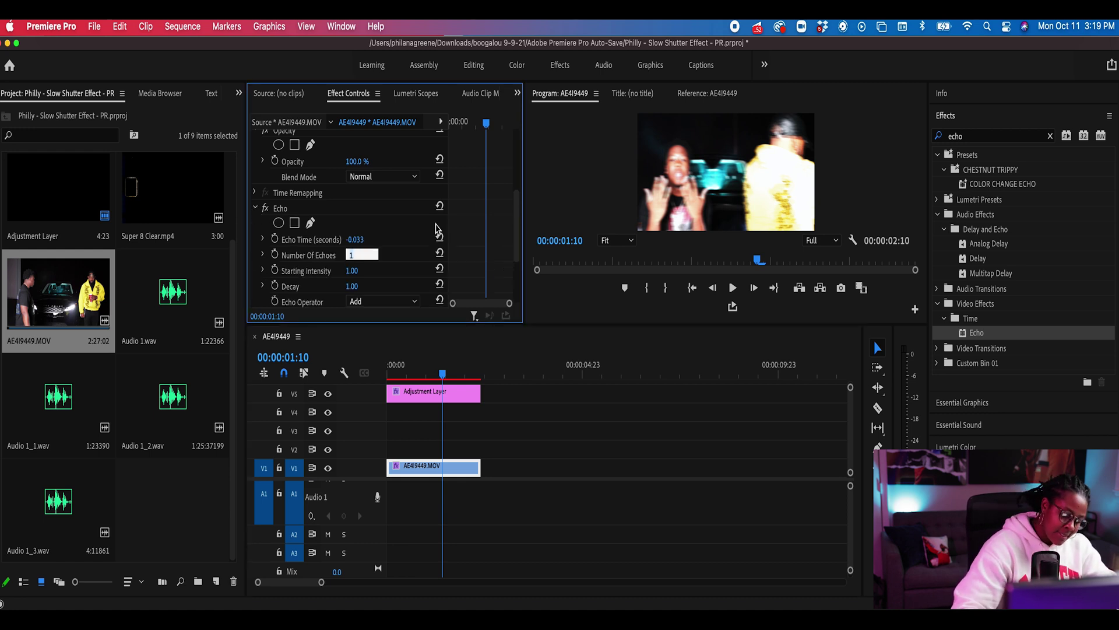
click(373, 237)
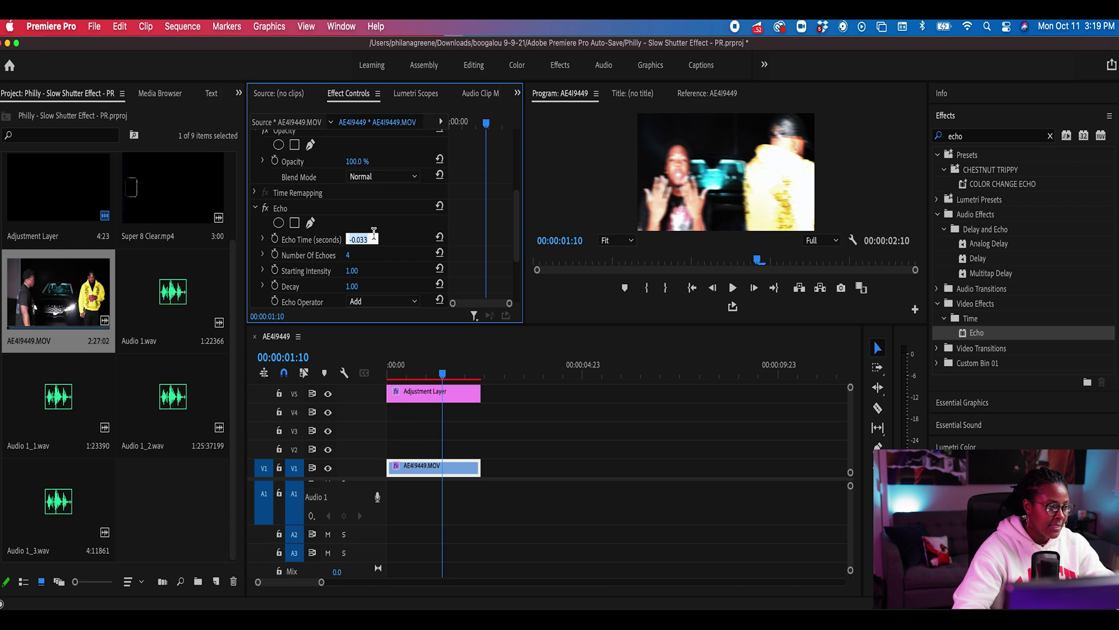
text(-0)
text(.1)
key(Return)
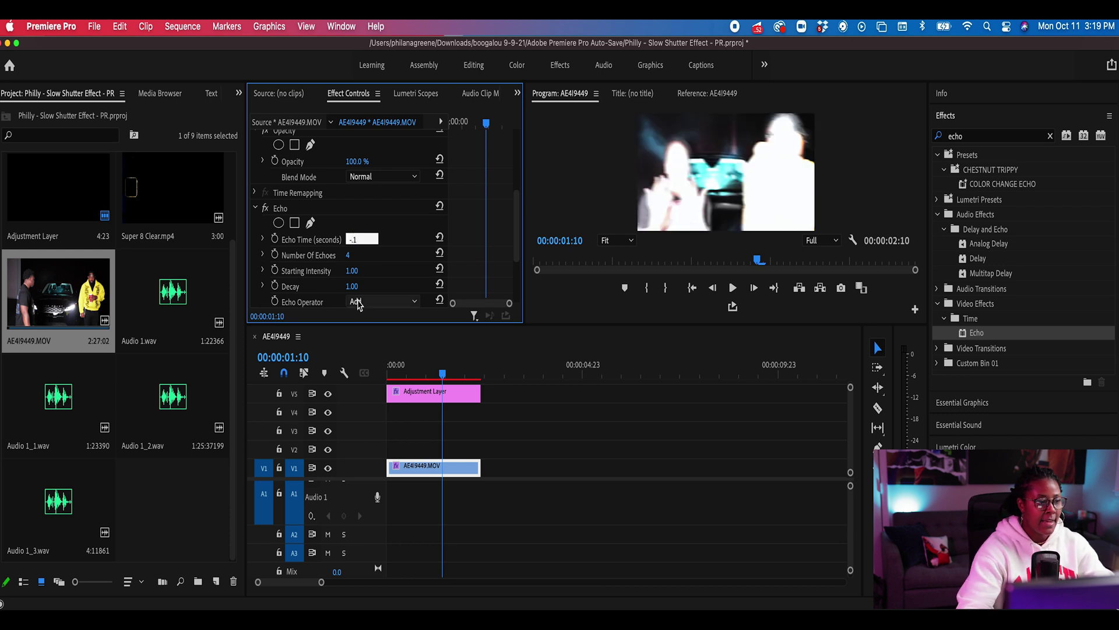
click(353, 286)
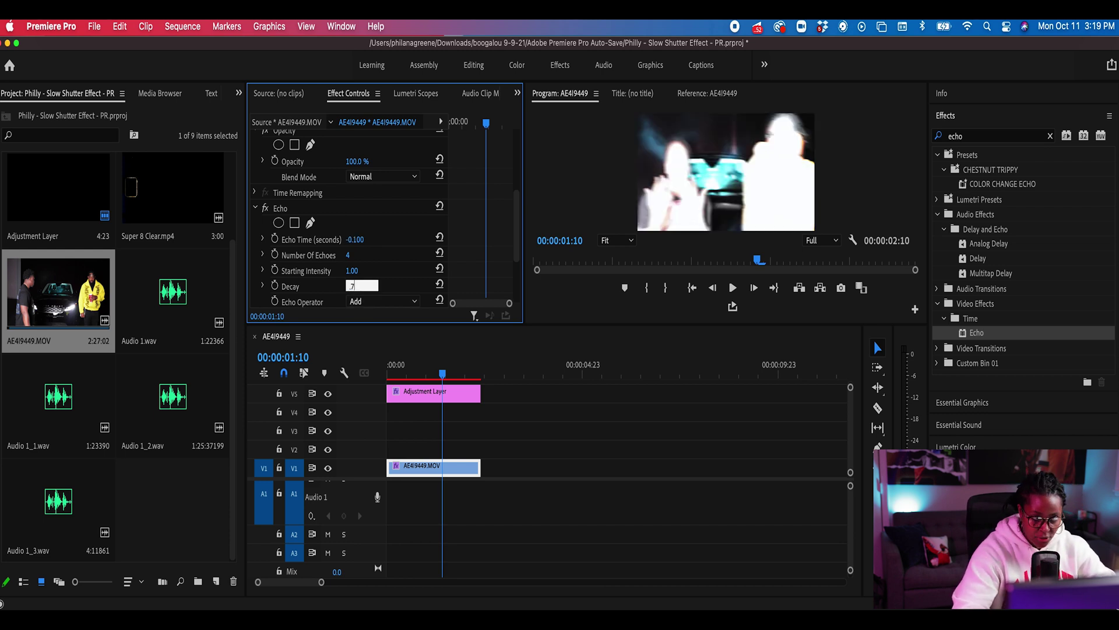
text(.7)
key(Return)
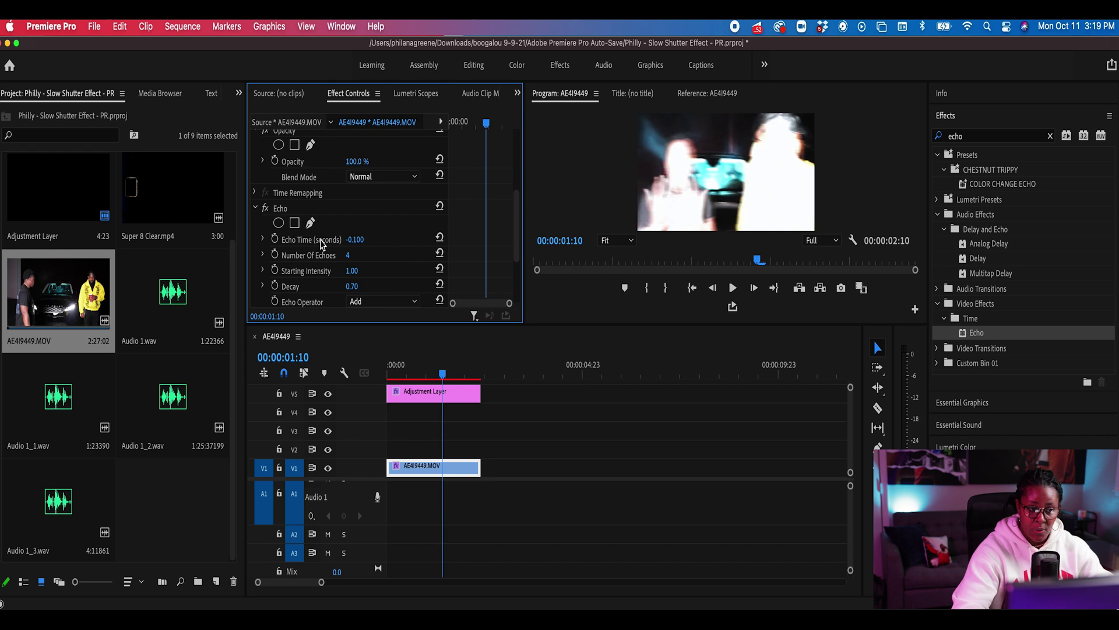
scroll(356, 256, down, 1)
scroll(355, 256, down, 5)
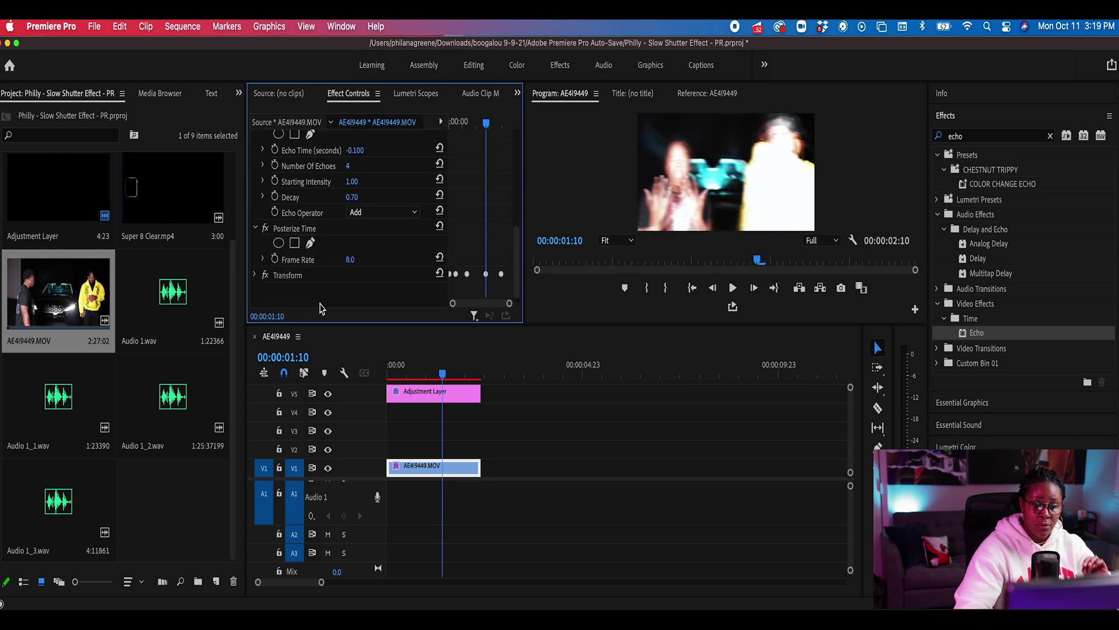
Step: Set Lumetri Contrast -77.8, Highlights -74.1, Exposure -0.2, then render In to Out
drag(438, 373, 387, 374)
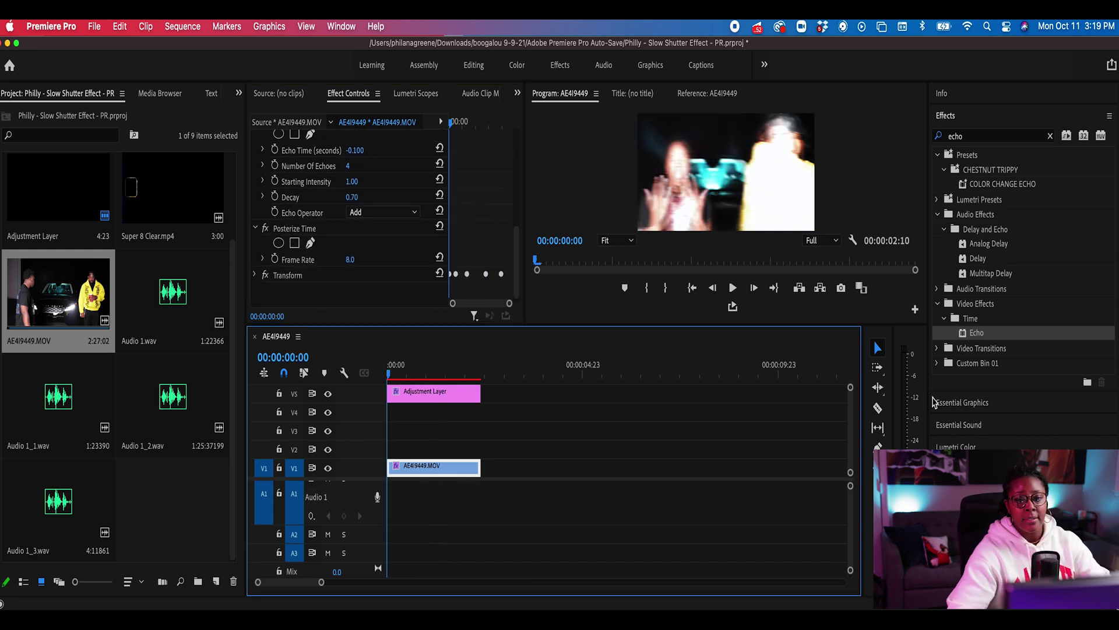
click(955, 447)
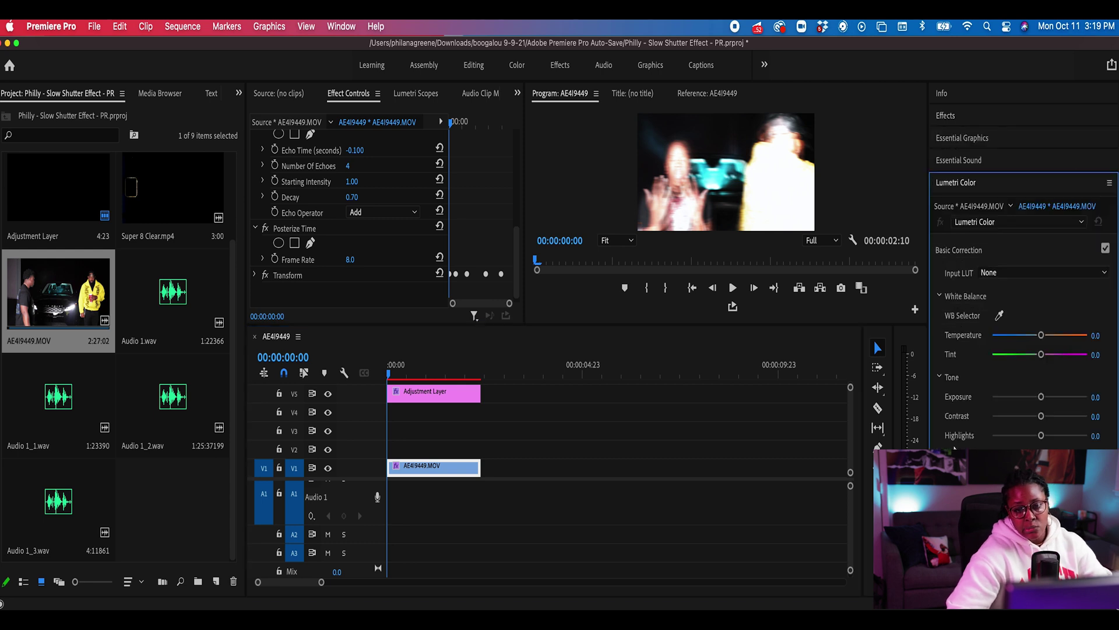
click(1003, 418)
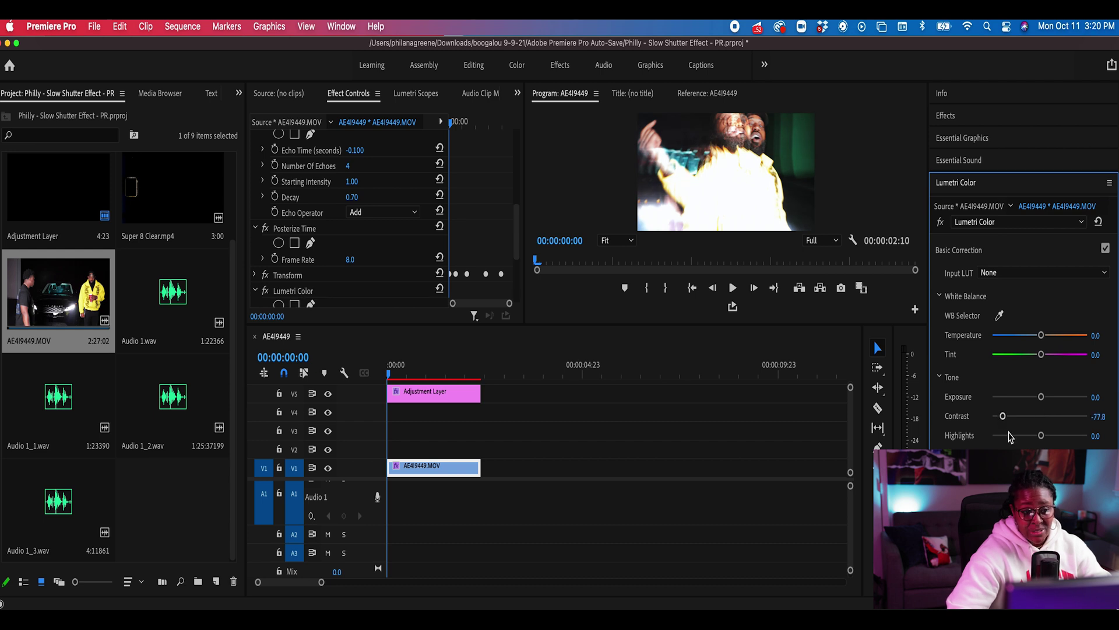
click(1005, 436)
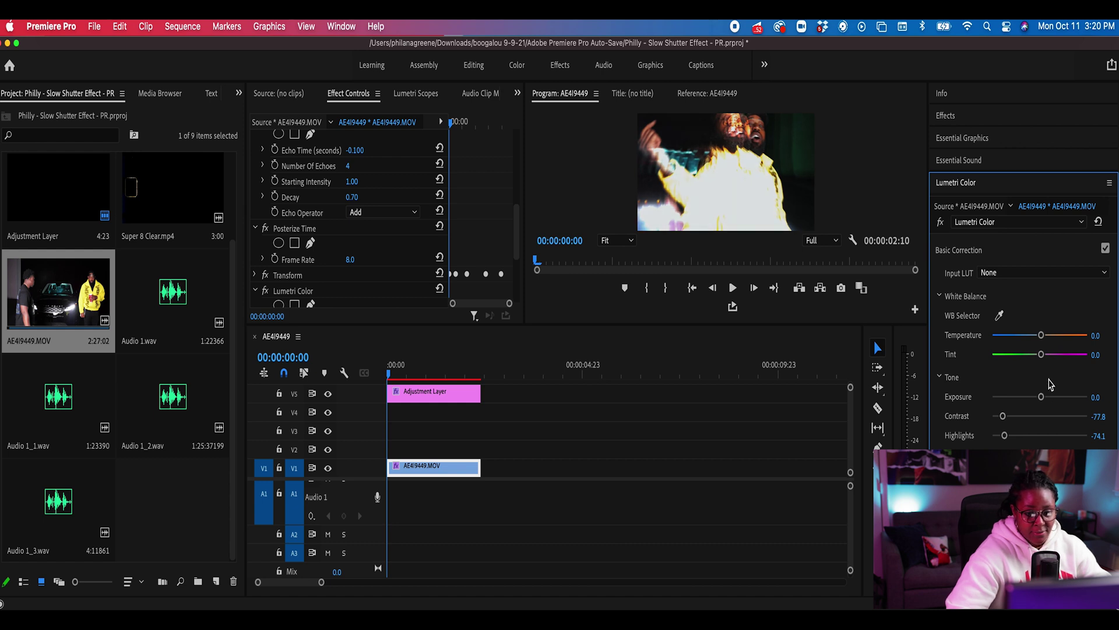
drag(1041, 397, 1039, 398)
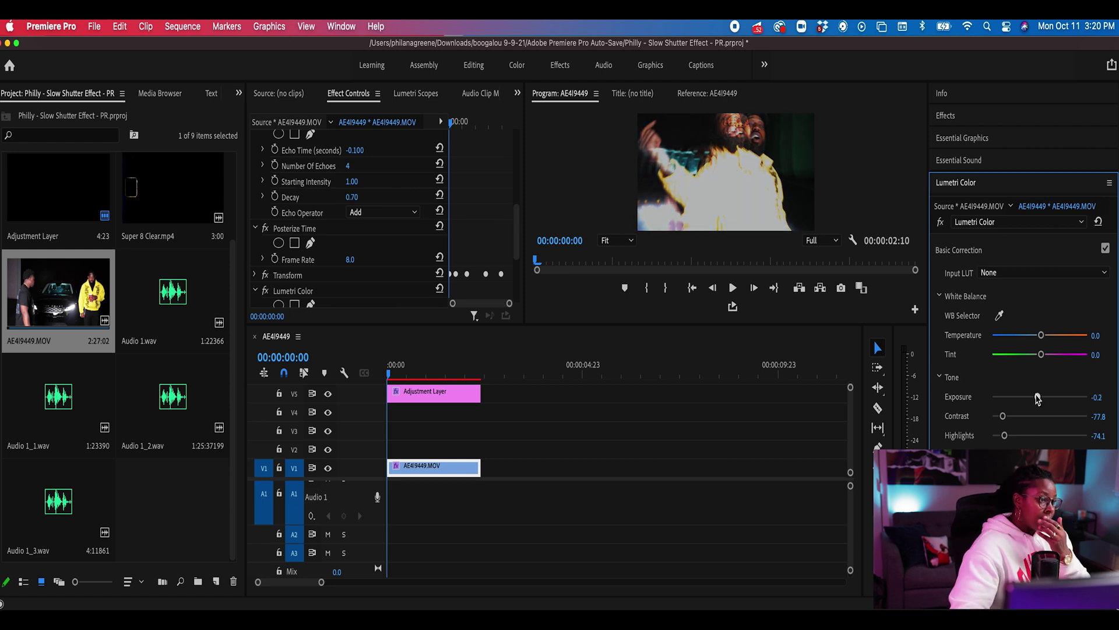
click(185, 26)
click(181, 85)
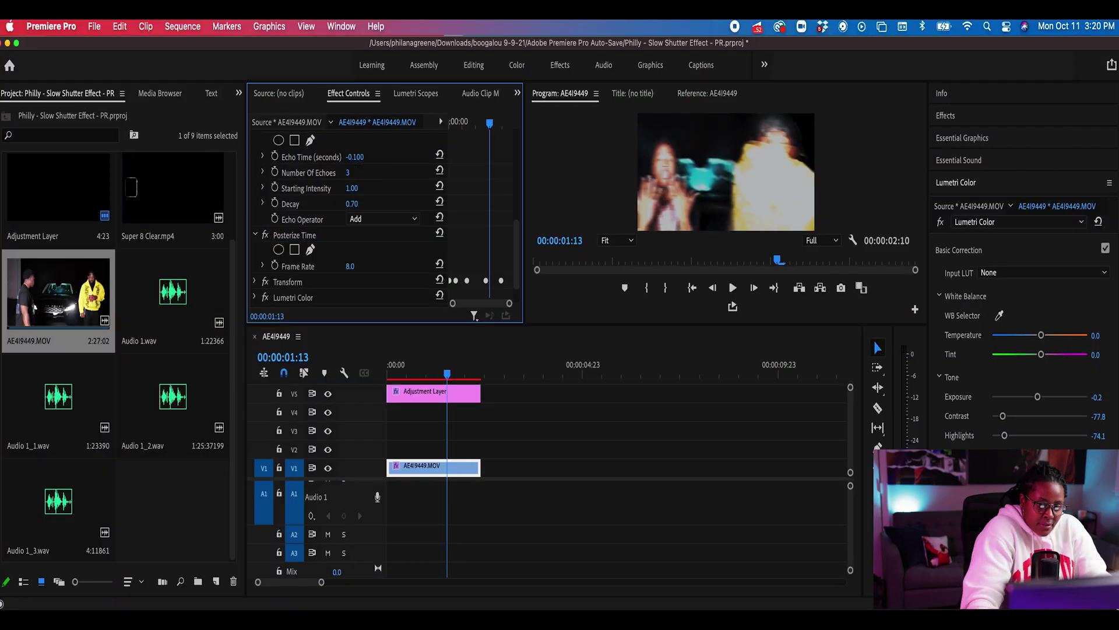
Step: Lower Lumetri Contrast and Highlights to -85.2 and play the sequence from the start
click(329, 358)
key(Home)
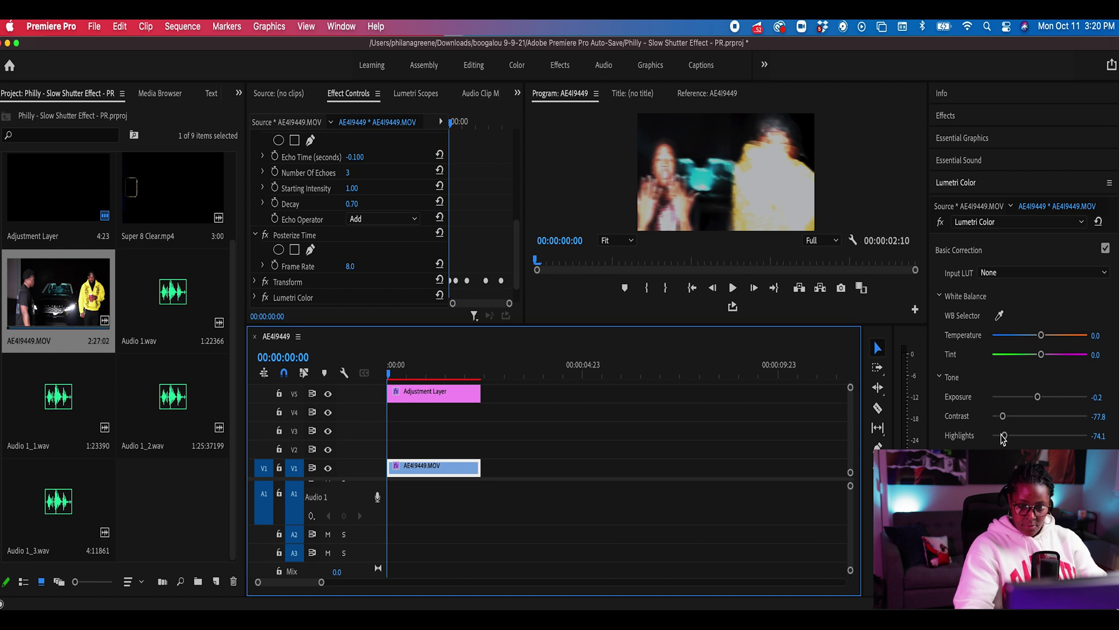
drag(1004, 439, 999, 421)
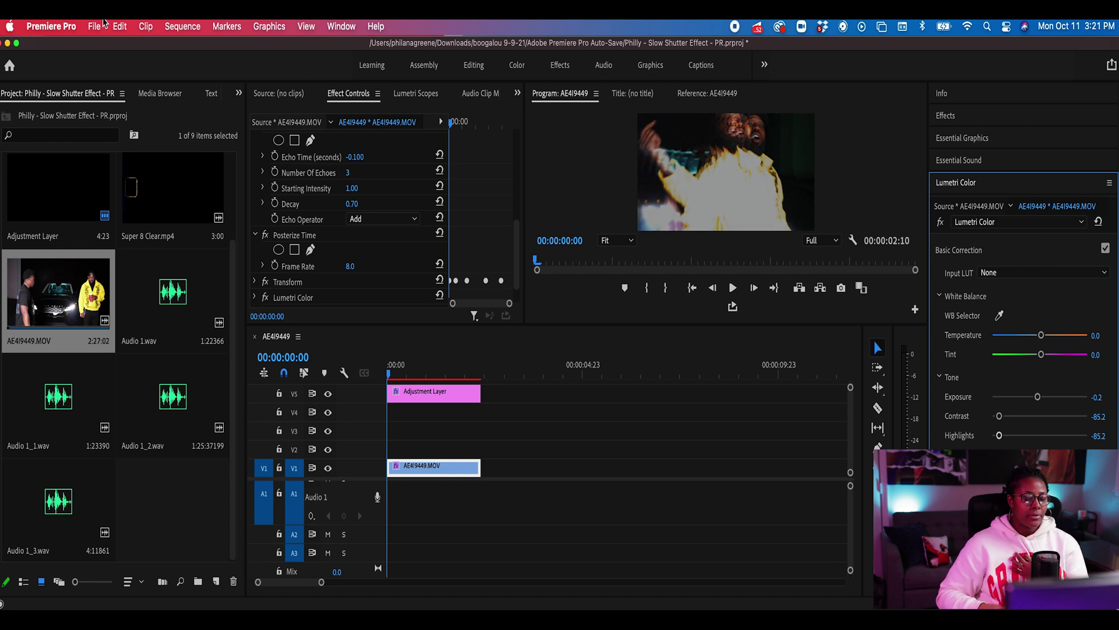
key(space)
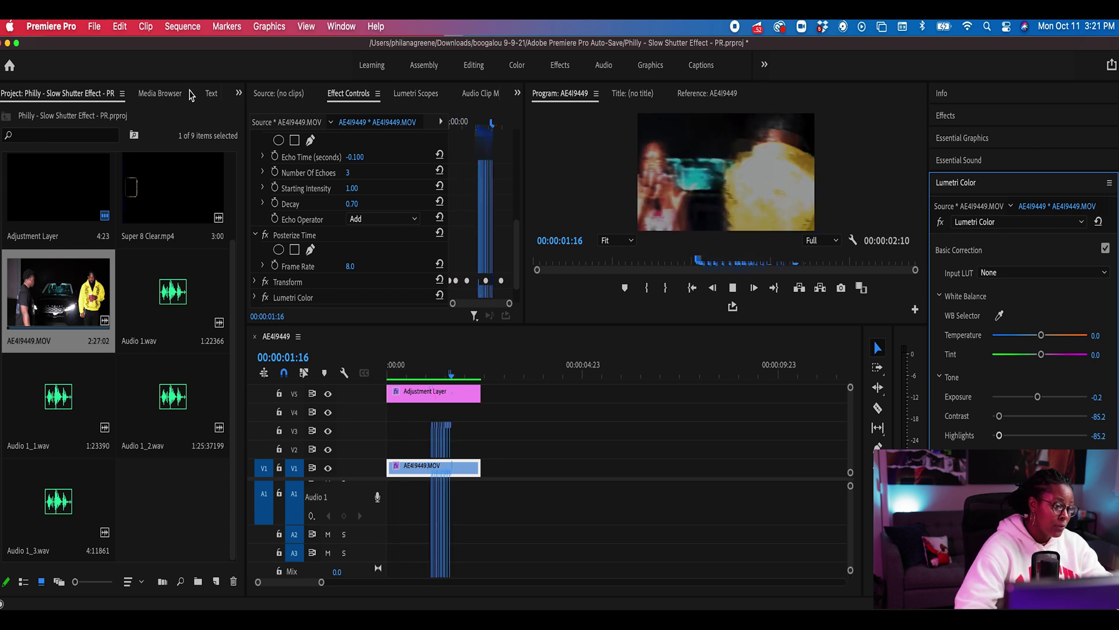
drag(402, 471, 403, 470)
key(Home)
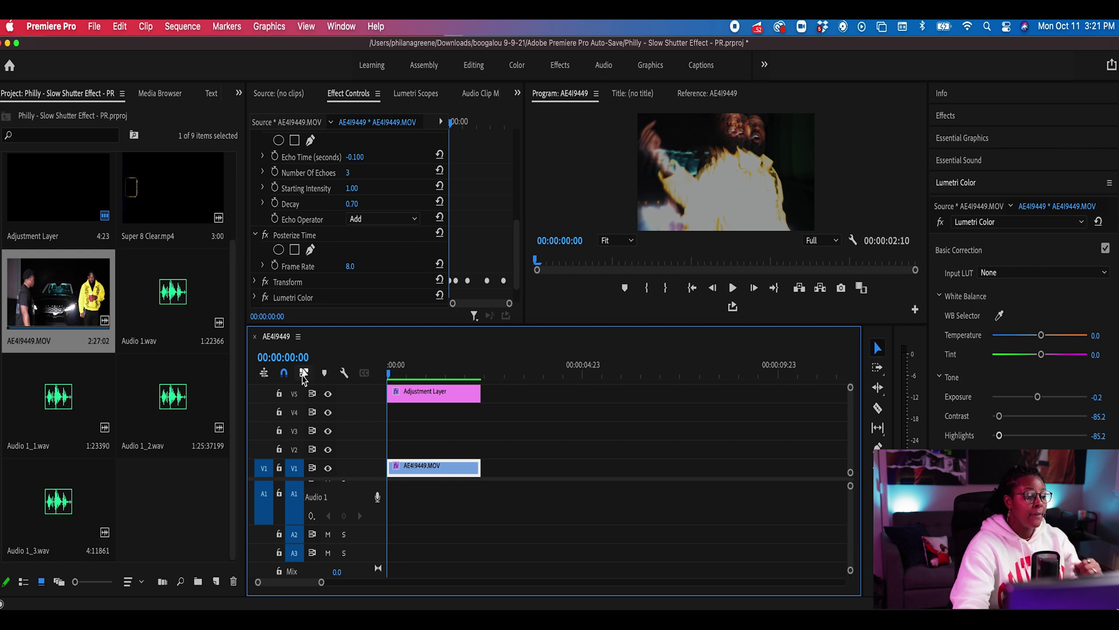
Step: Place Super 8 Clear.mp4 on the track above the footage and delete its audio
drag(158, 208, 385, 453)
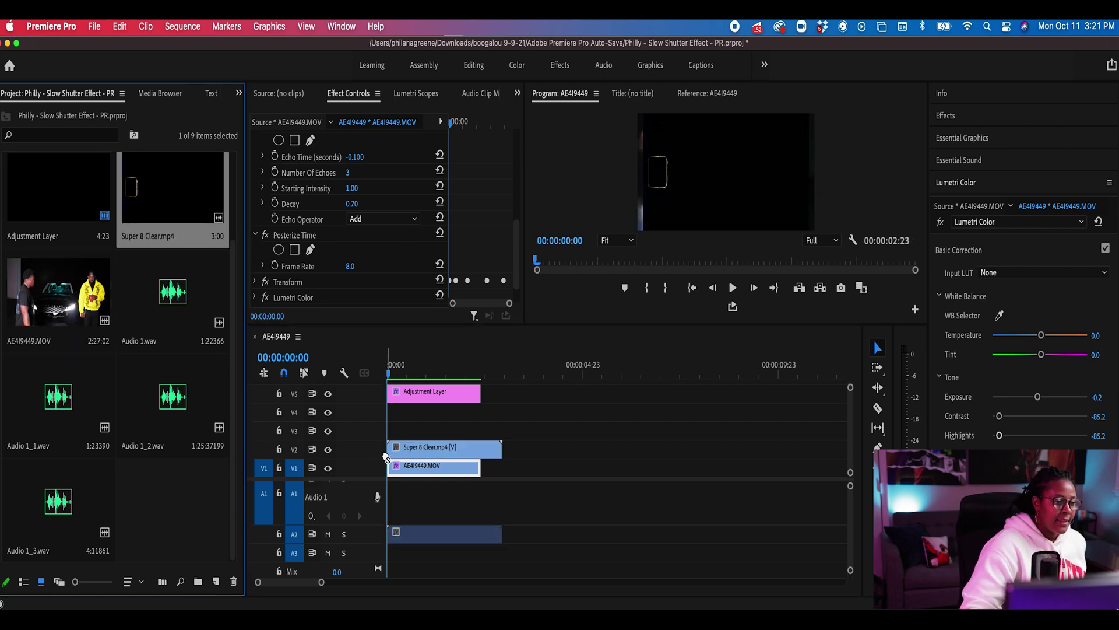
alt+click(450, 535)
key(Delete)
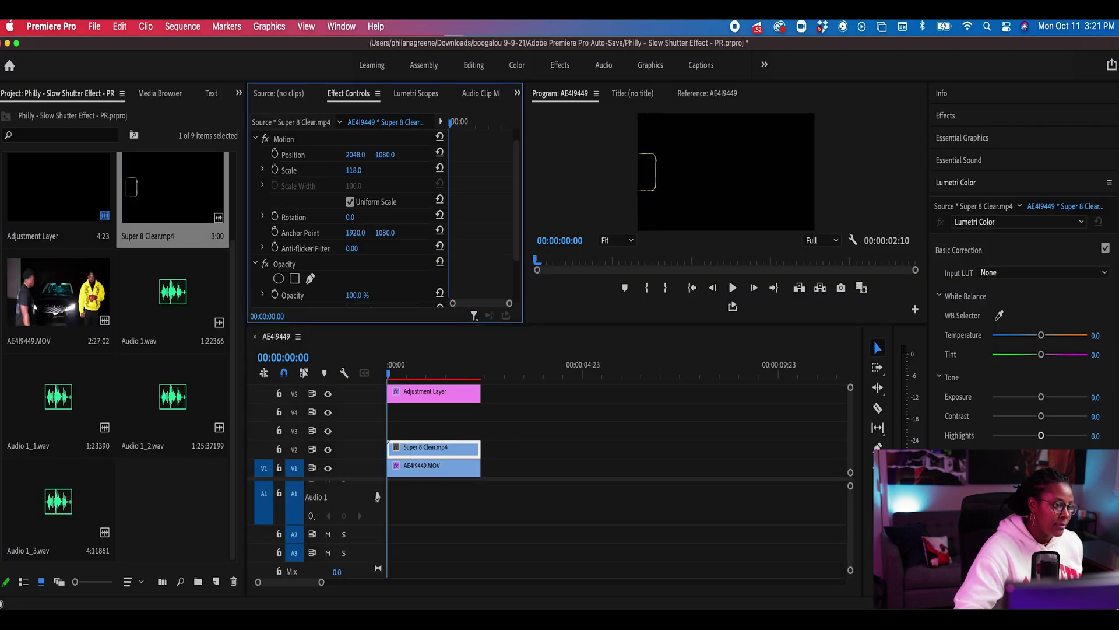
Step: Set the Super 8 overlay's Opacity blend mode to Screen
scroll(303, 225, down, 2)
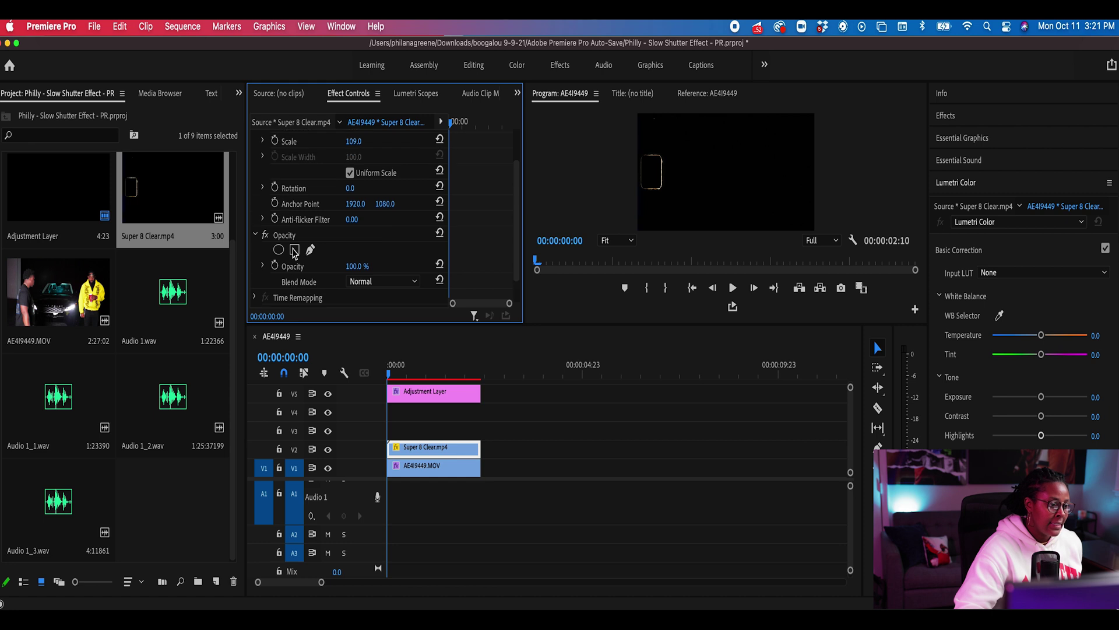
click(362, 283)
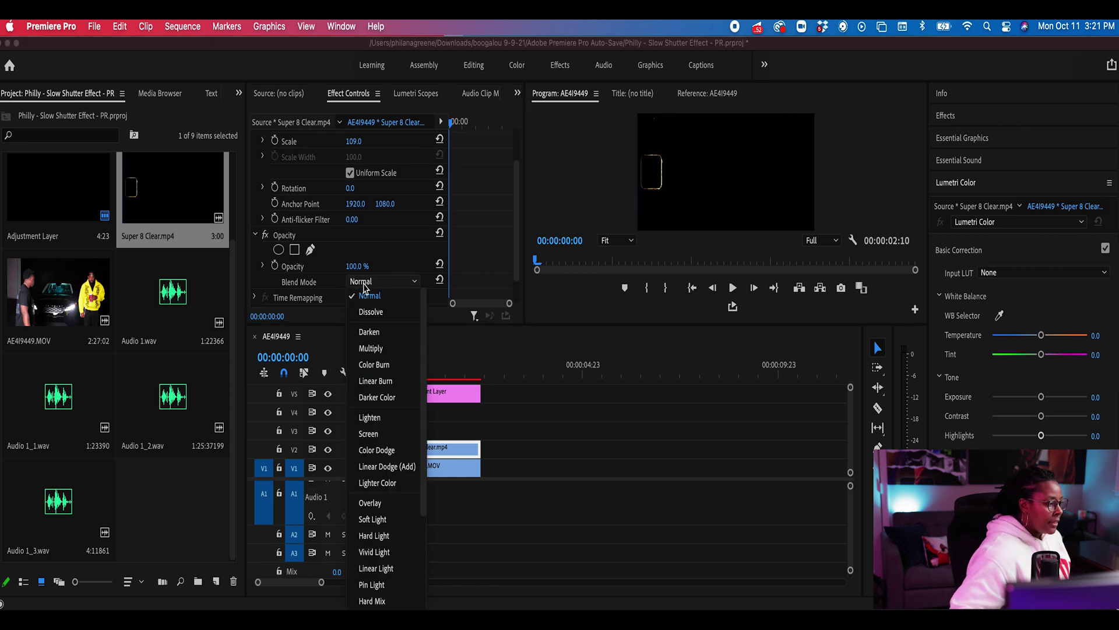
click(368, 435)
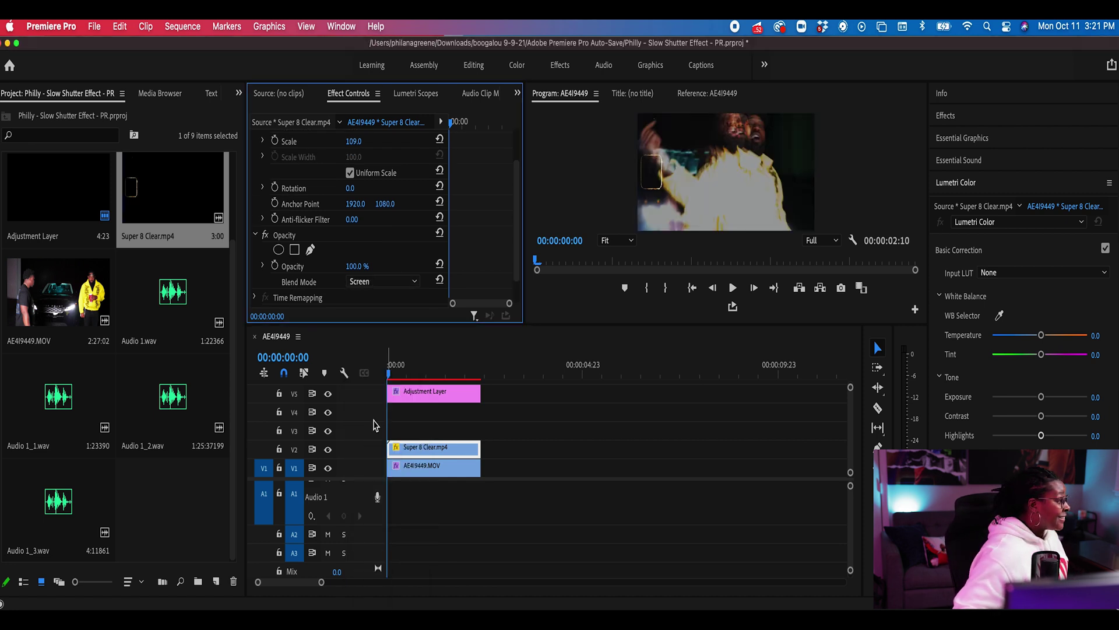
scroll(109, 412, up, 3)
scroll(111, 411, down, 3)
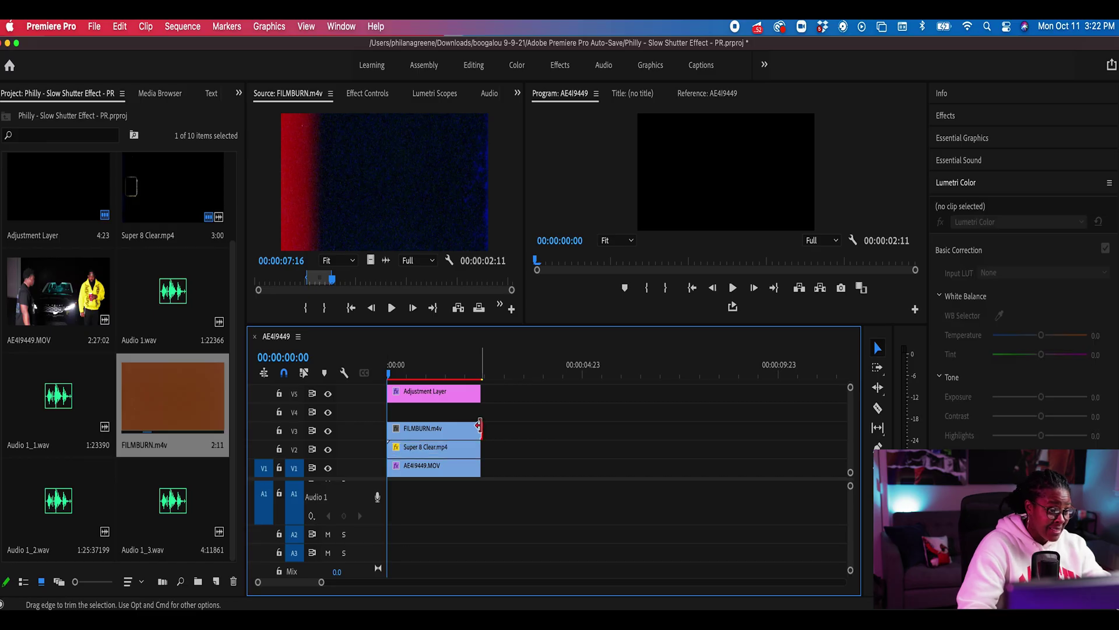
Step: Trim FILMBURN to end with the footage and scale it up to fill the frame
drag(478, 427, 477, 428)
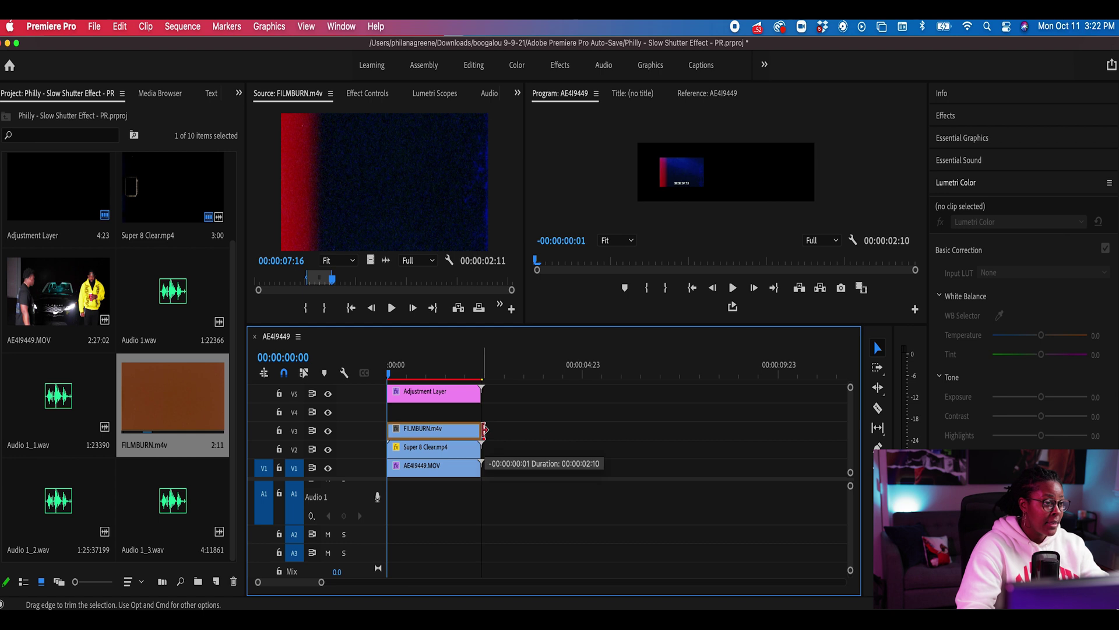
click(425, 372)
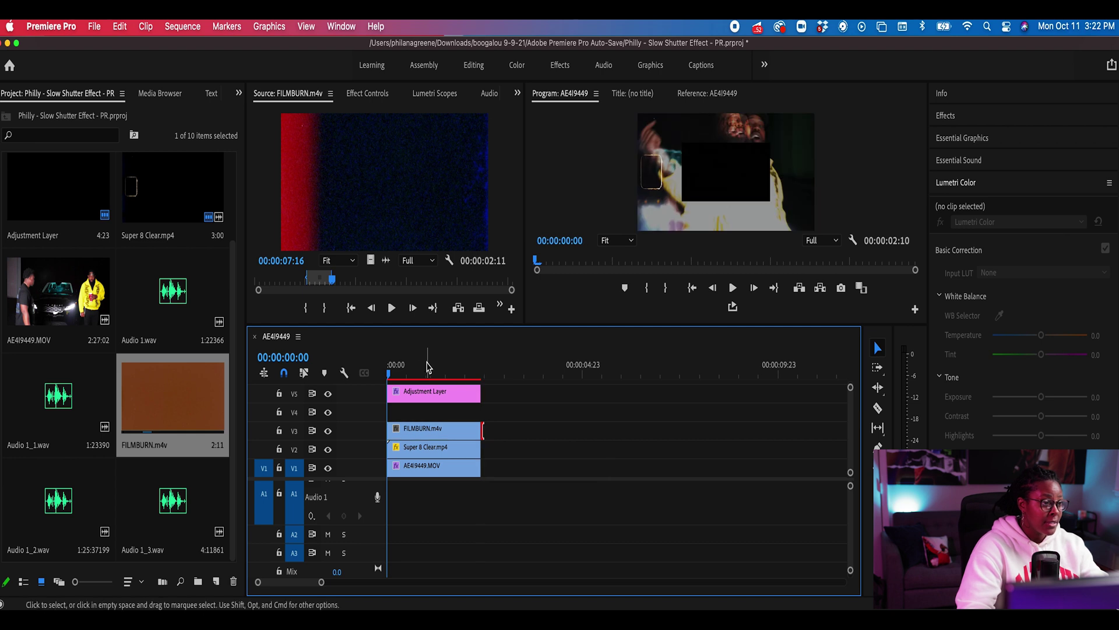
click(441, 430)
click(367, 93)
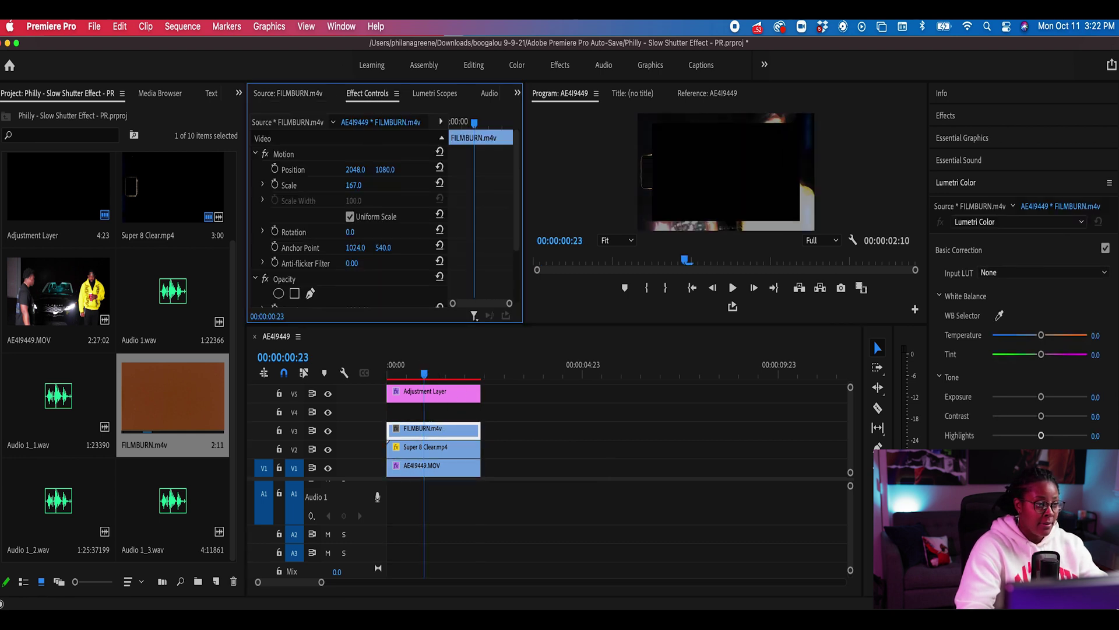
drag(353, 185, 379, 184)
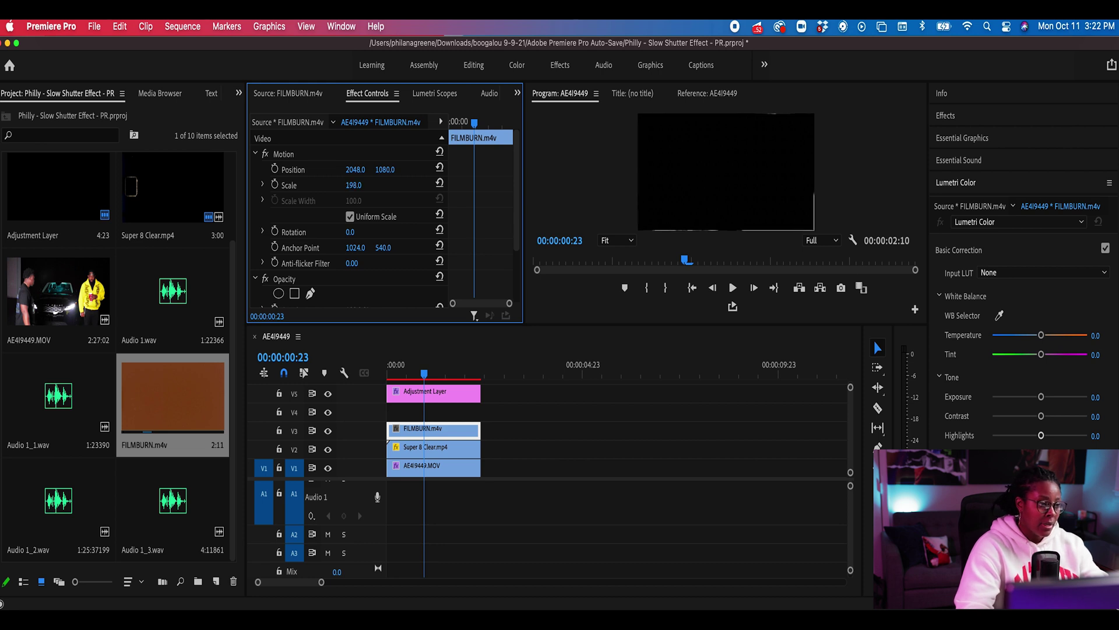
Step: Set FILMBURN's blend mode to Screen and render the sequence
scroll(336, 268, down, 3)
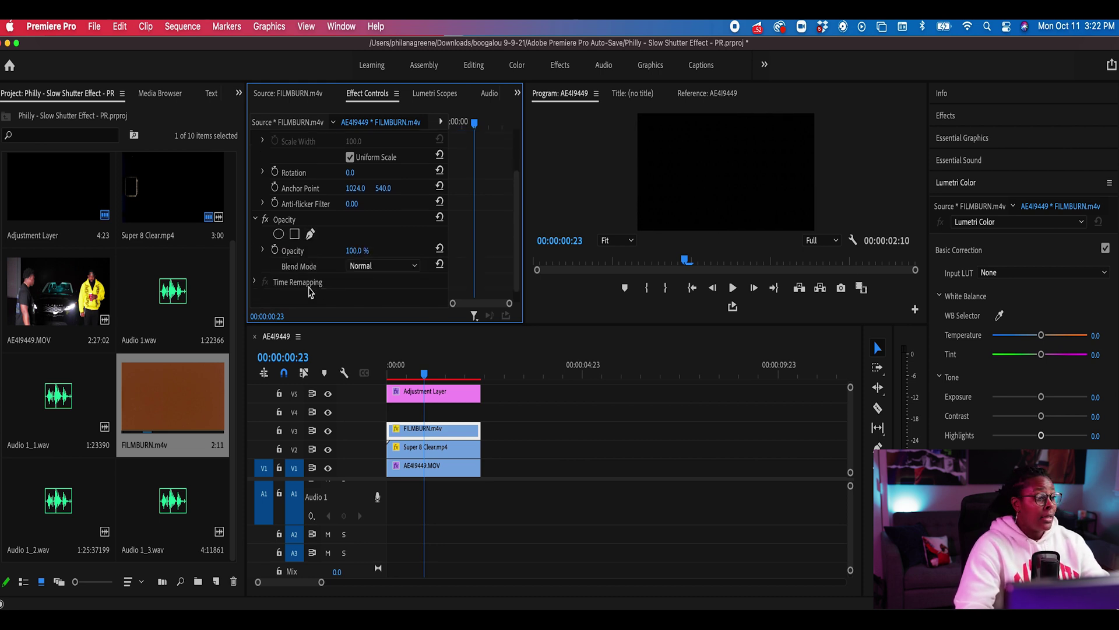
click(379, 267)
click(386, 415)
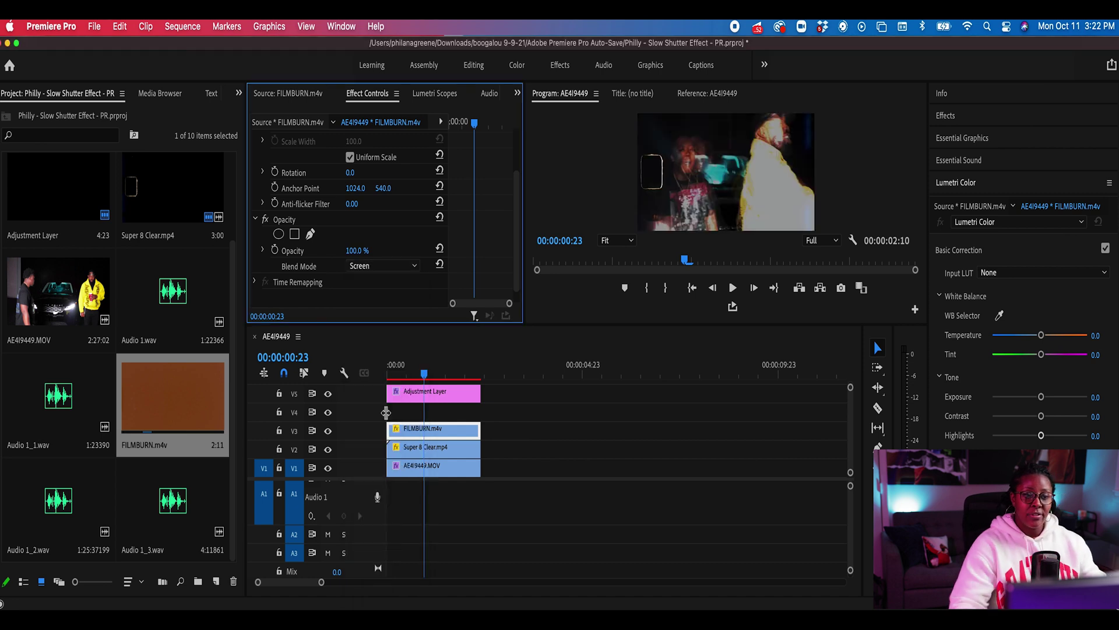
click(620, 421)
key(Return)
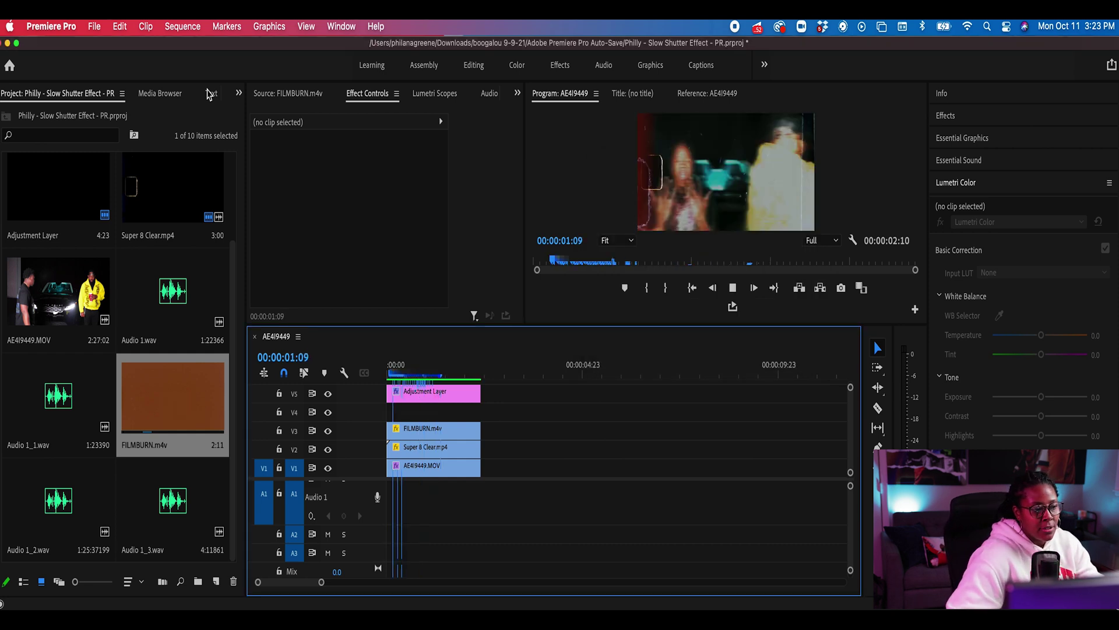
Step: Stop playback and lower the FILMBURN.m4v clip's opacity to 47%
click(408, 467)
click(424, 430)
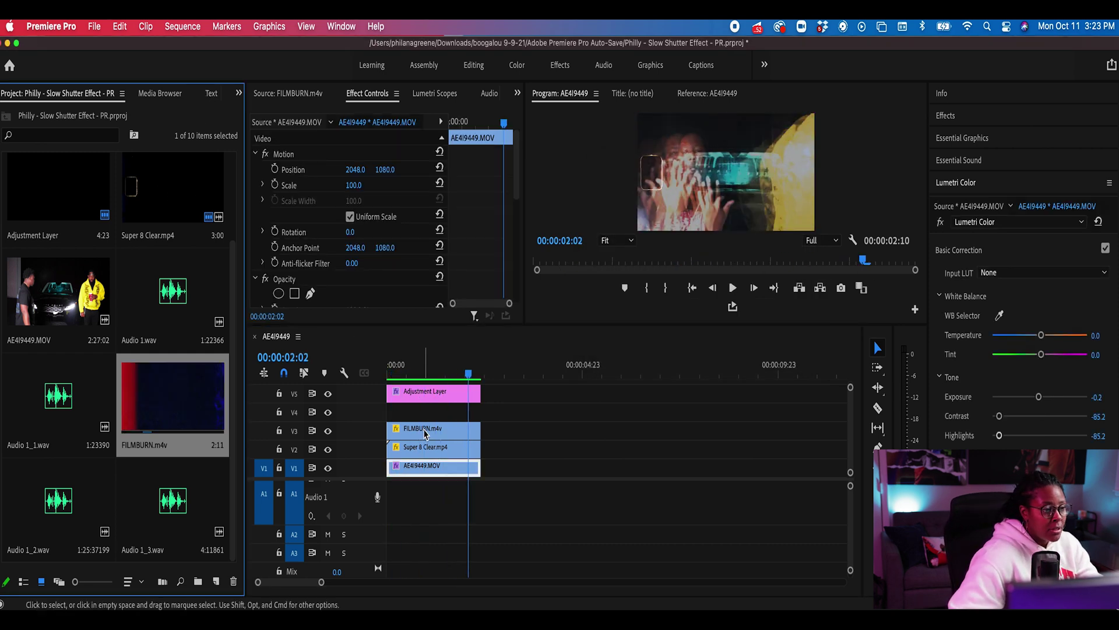
scroll(295, 235, down, 4)
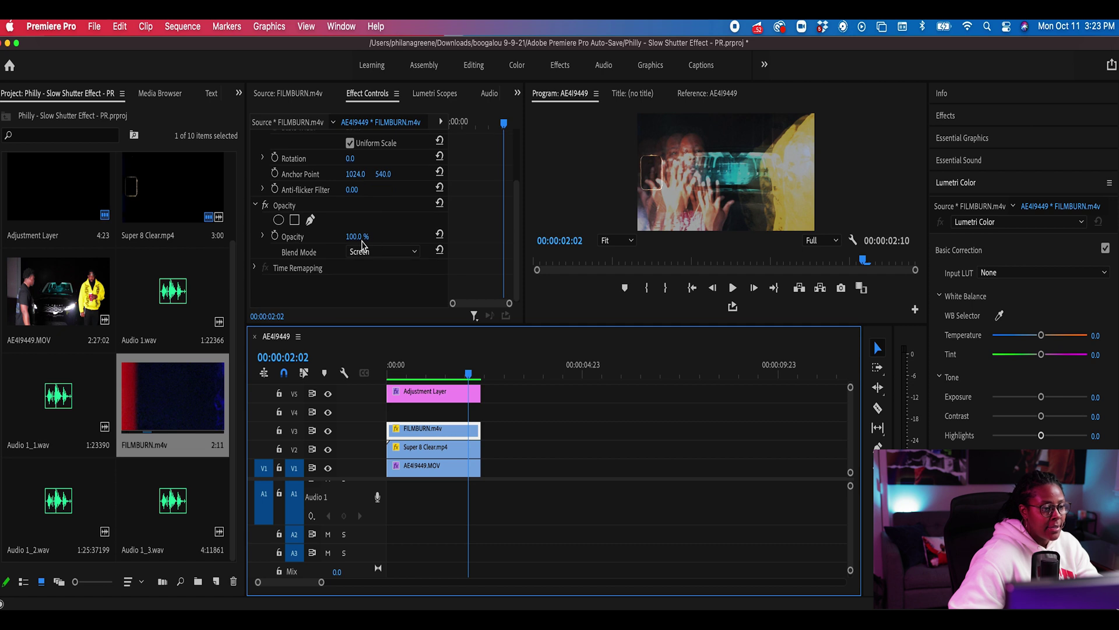
drag(367, 237, 344, 237)
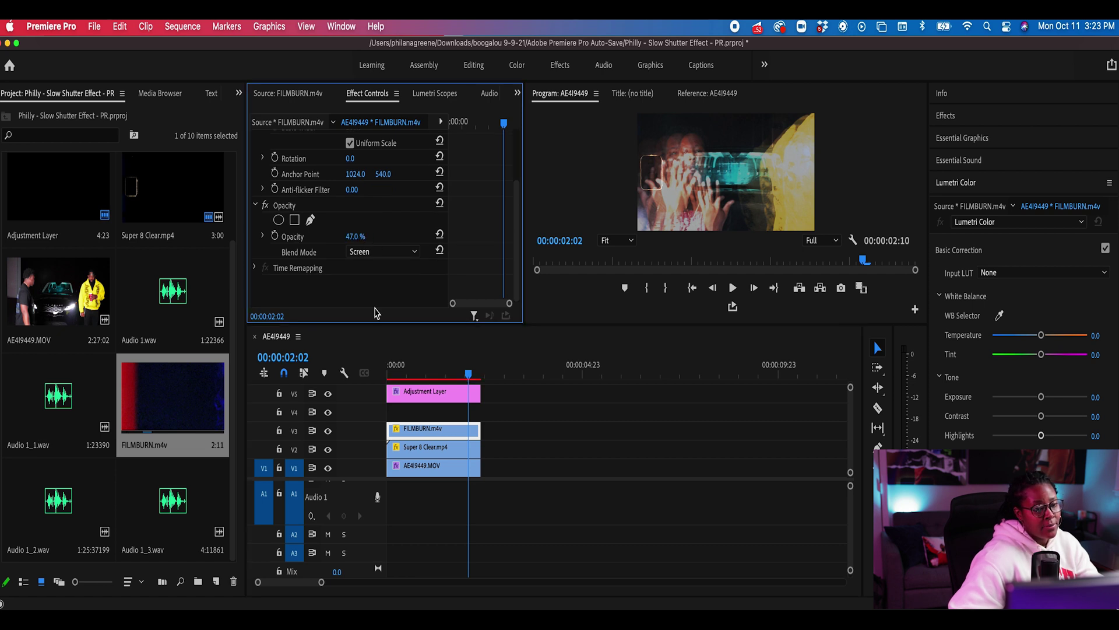
Step: Render the sequence preview from the start of the timeline
click(429, 373)
key(Home)
key(Return)
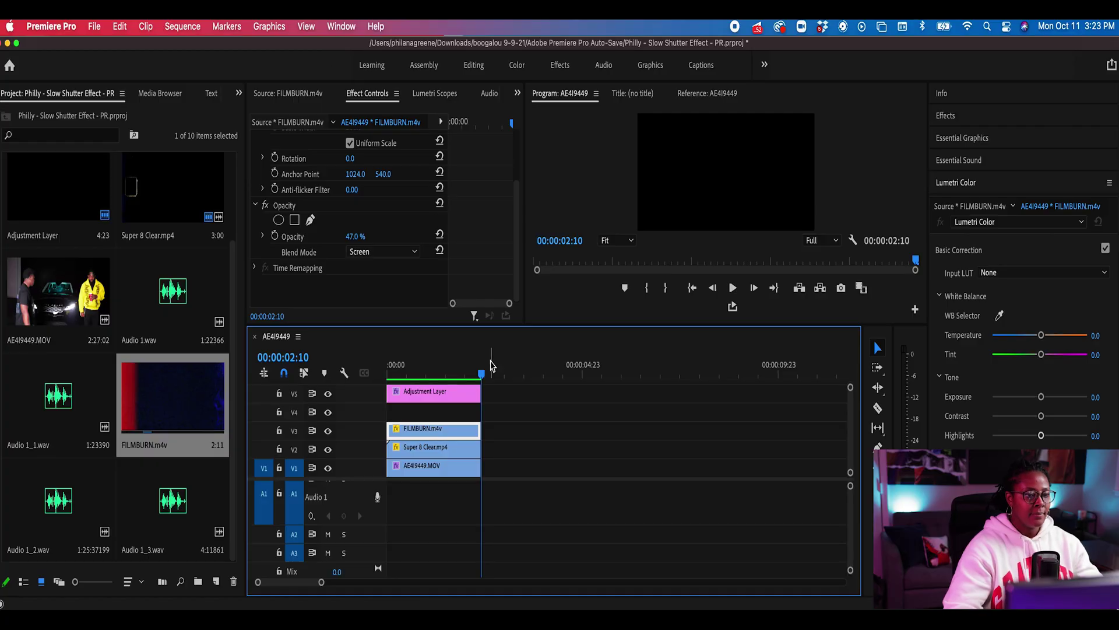
key(space)
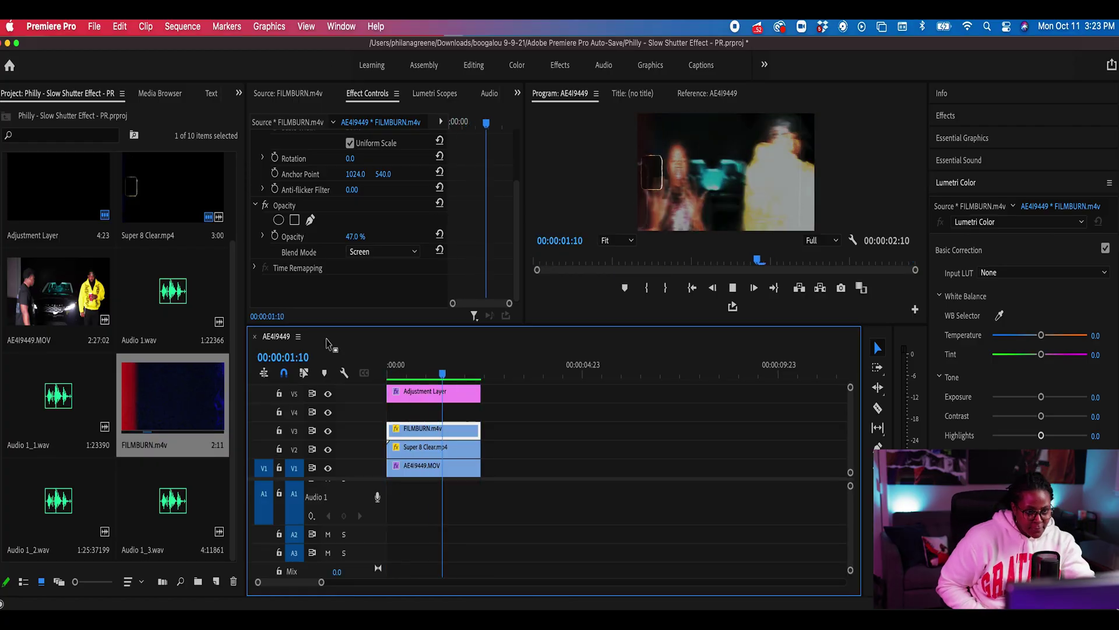
key(space)
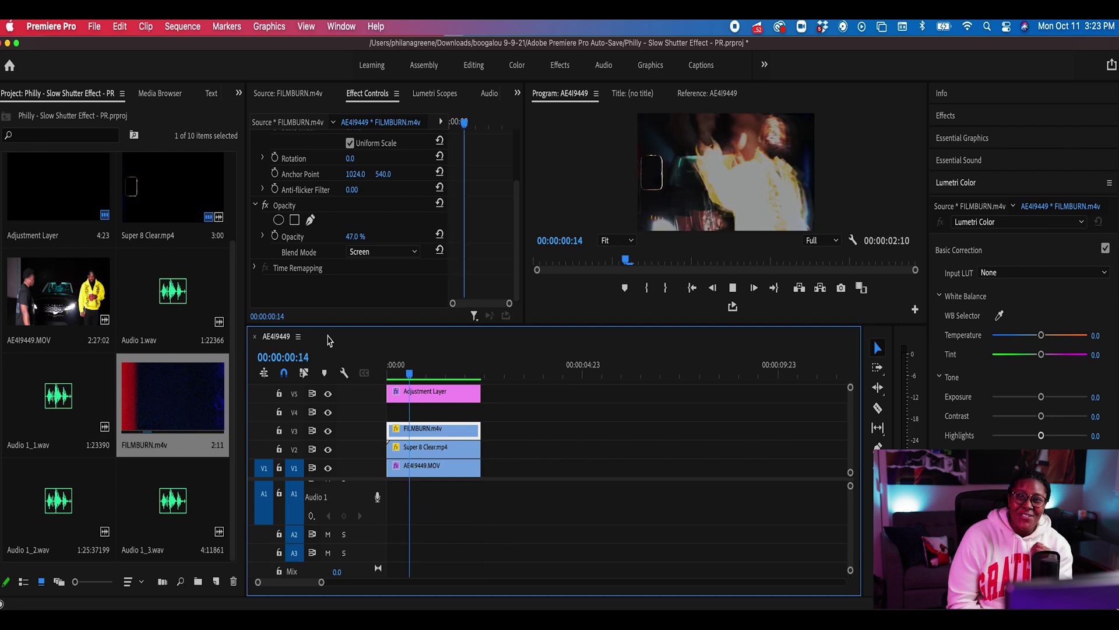